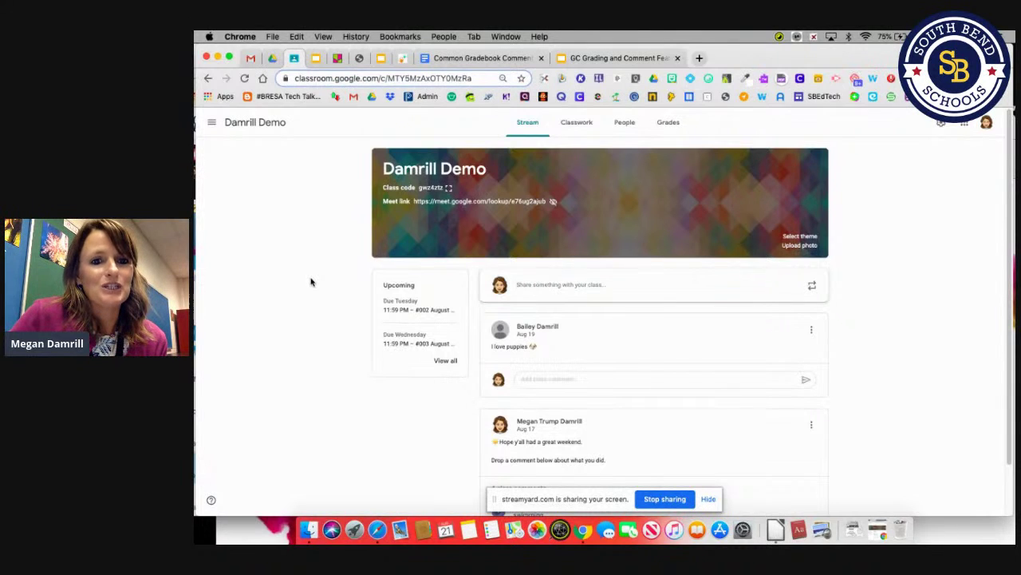
pyautogui.scroll(-1, 311, 281)
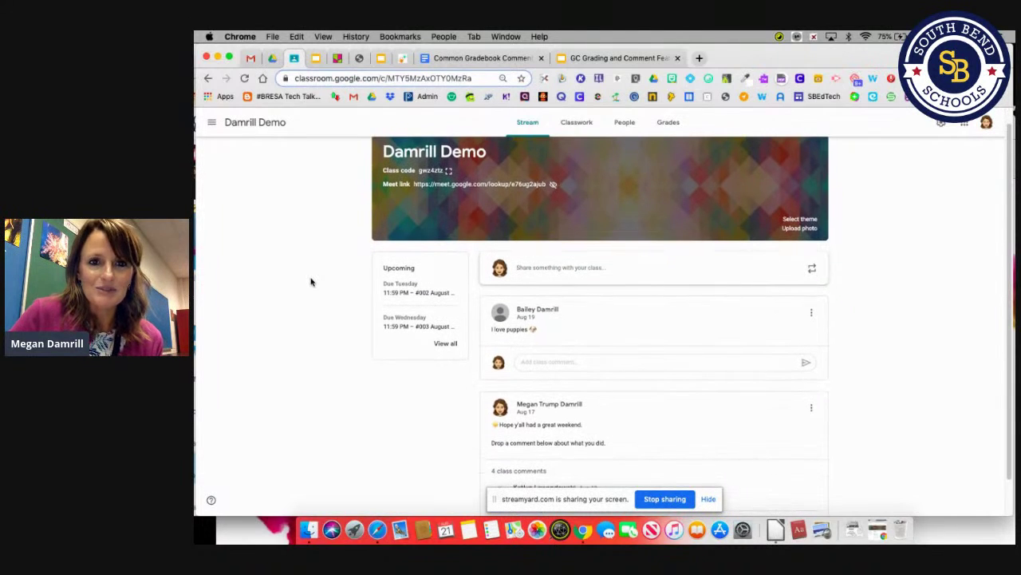
pyautogui.scroll(1, 311, 281)
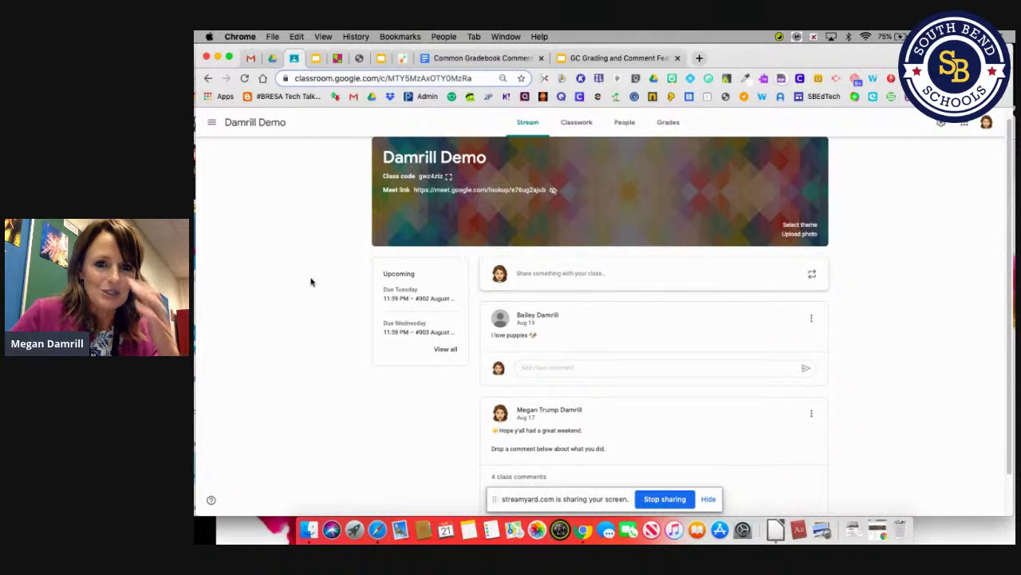
pyautogui.scroll(-2, 311, 281)
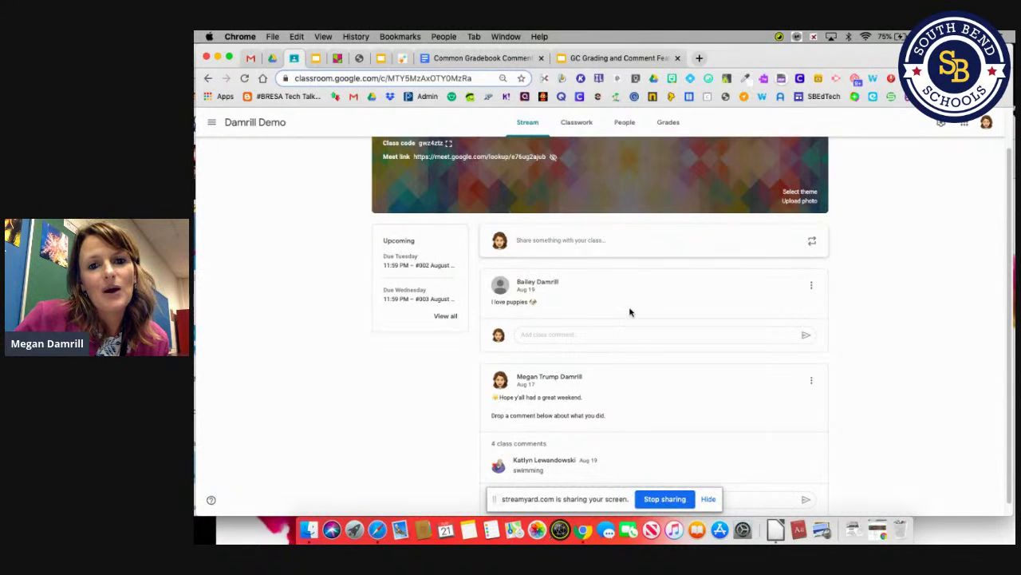
pyautogui.scroll(2, 671, 297)
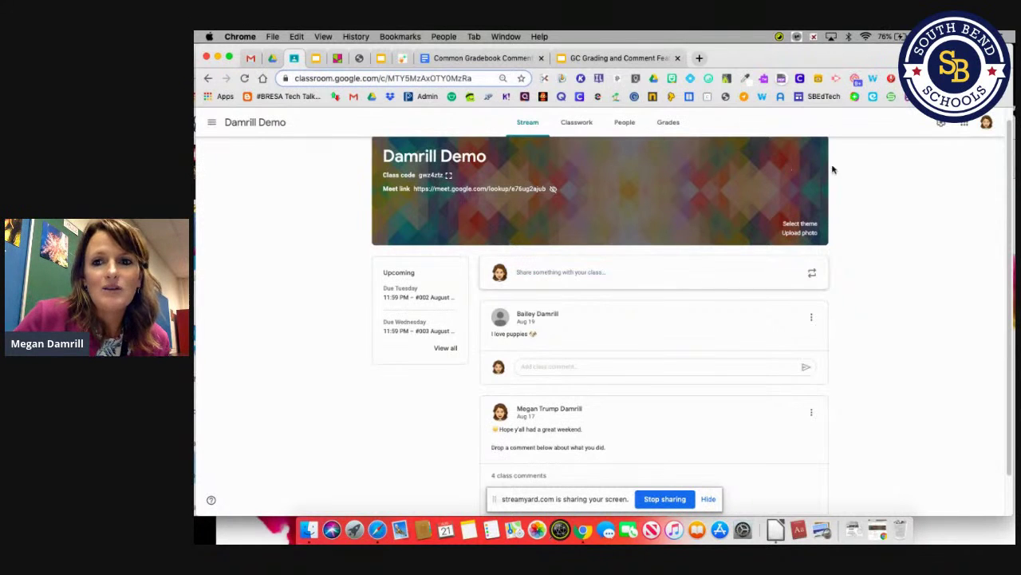
# - Check the Stream permission choices in the class settings, keep Students can only comment, and close the settings
pyautogui.click(938, 125)
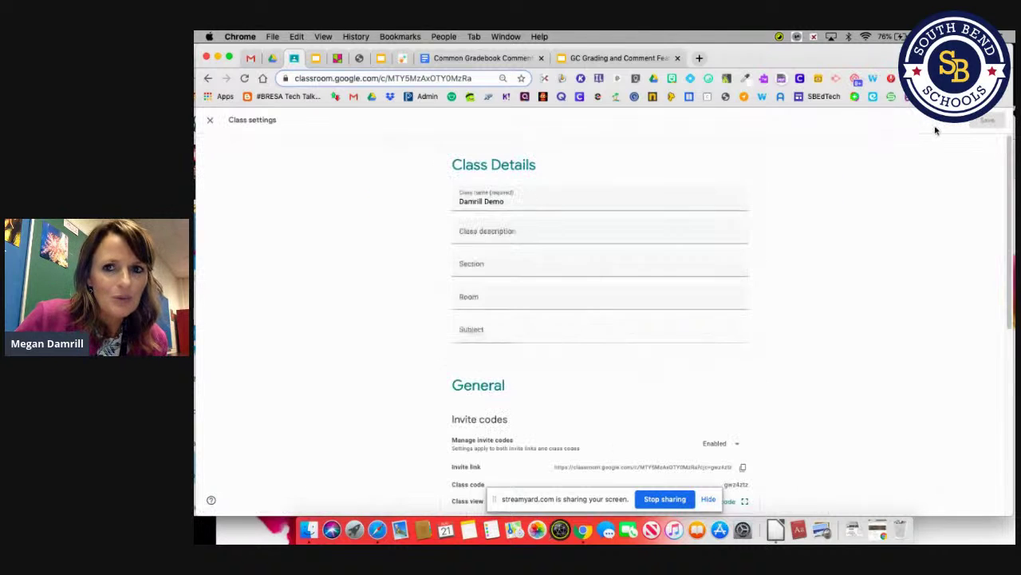
pyautogui.scroll(-3, 768, 306)
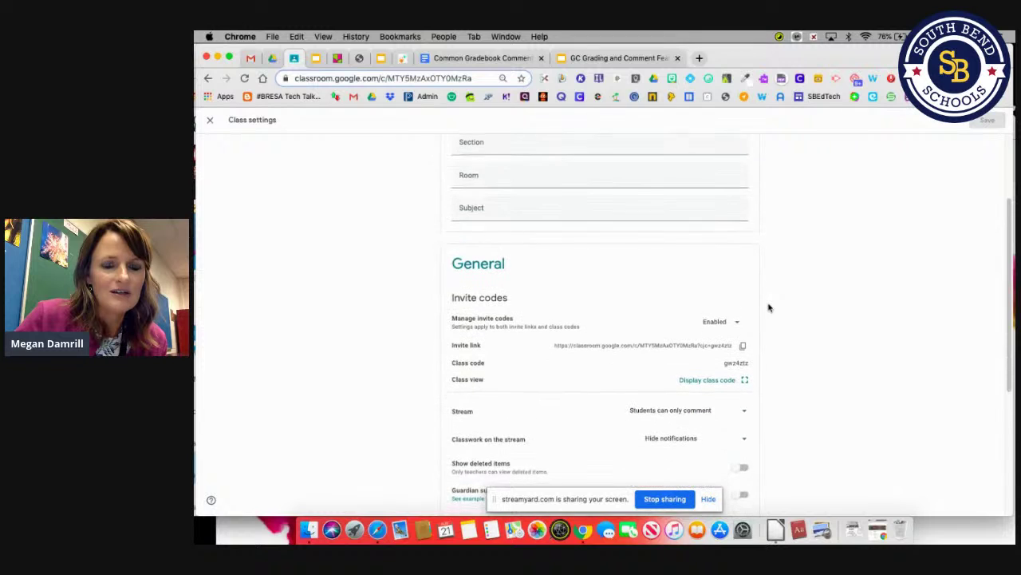
pyautogui.scroll(-2, 769, 307)
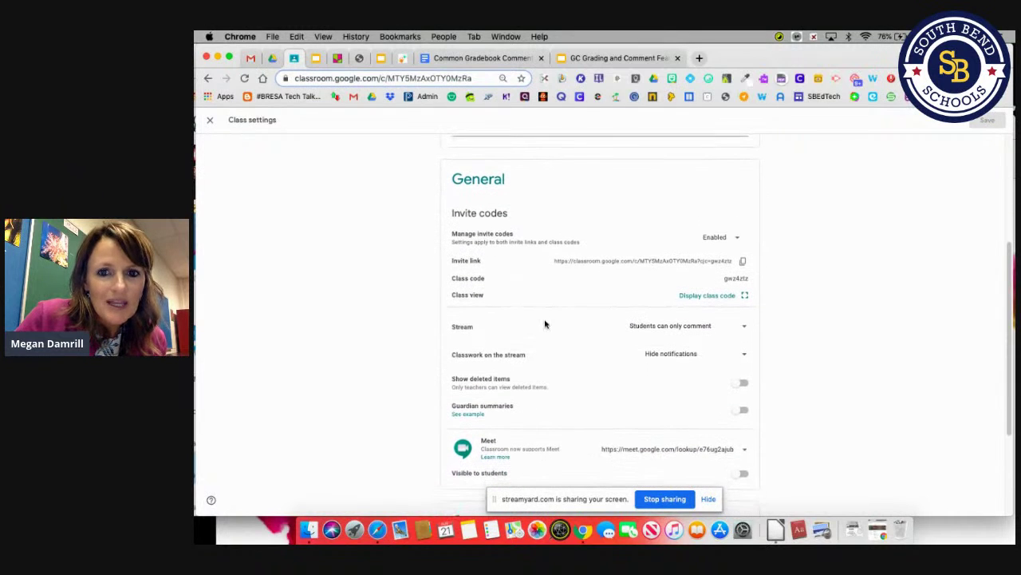
pyautogui.click(745, 330)
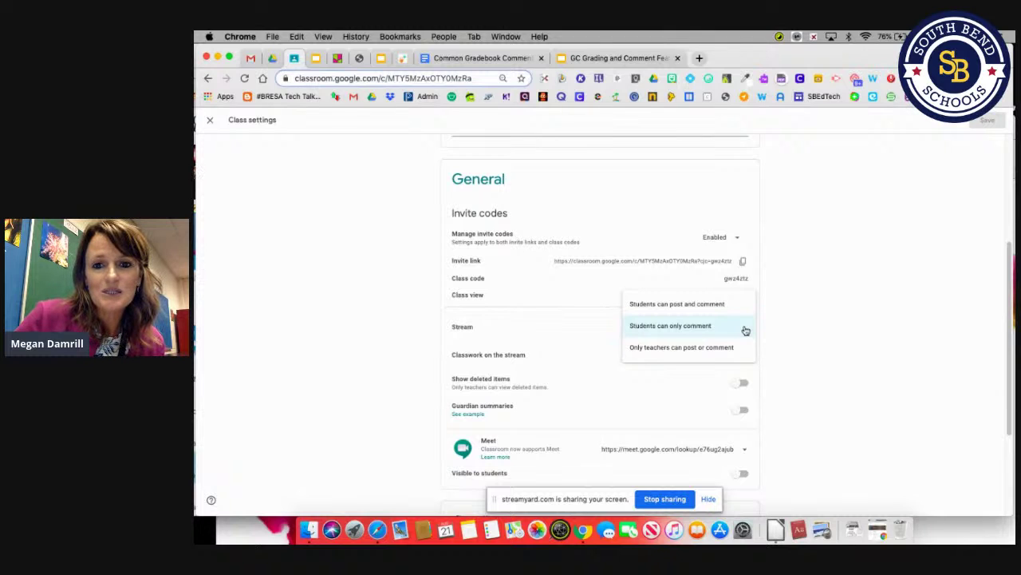
pyautogui.click(697, 327)
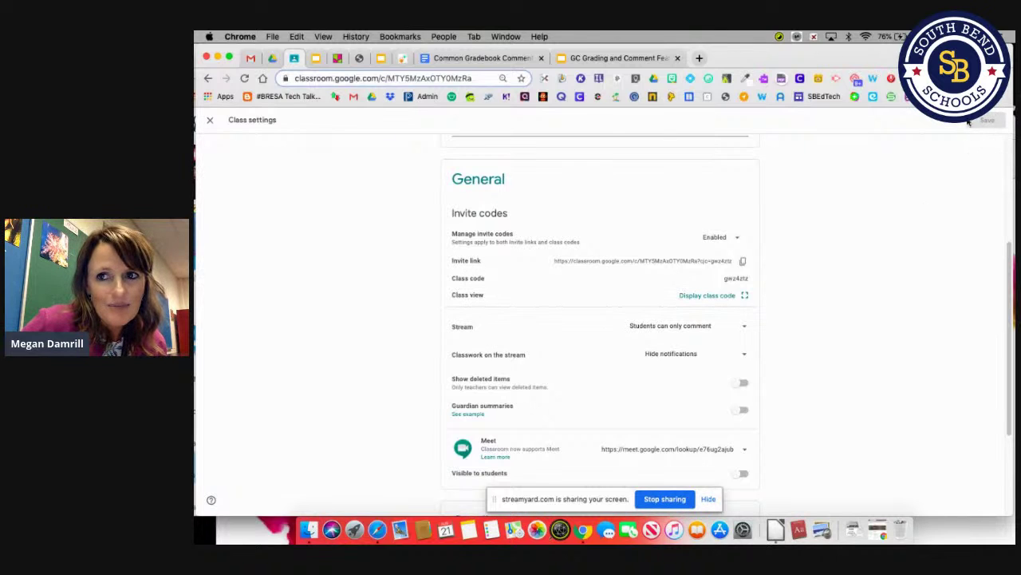
pyautogui.click(212, 121)
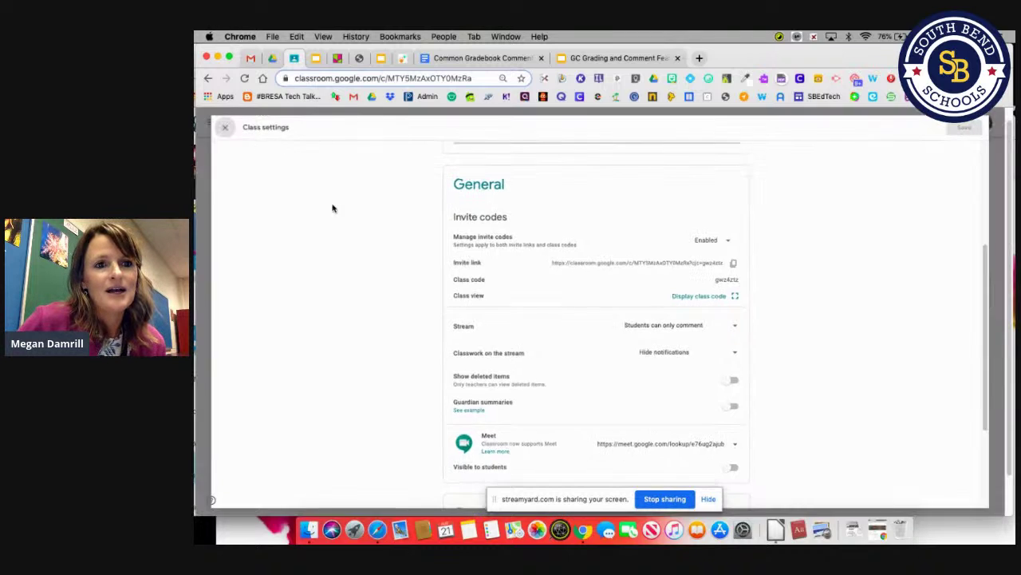
# - Expand and read the class comments under the Aug 17 post asking about the weekend
pyautogui.scroll(-2, 342, 226)
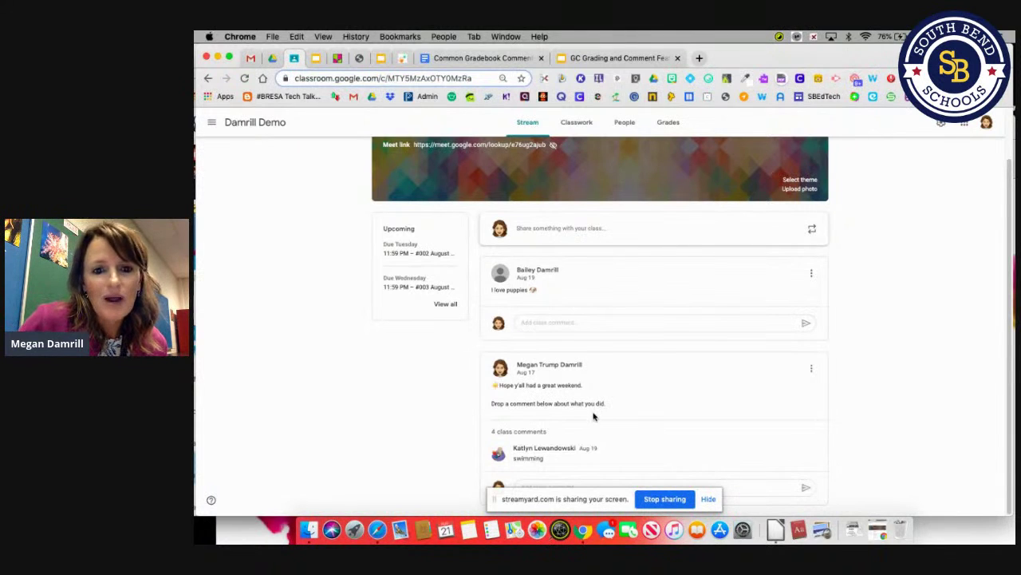
pyautogui.click(516, 435)
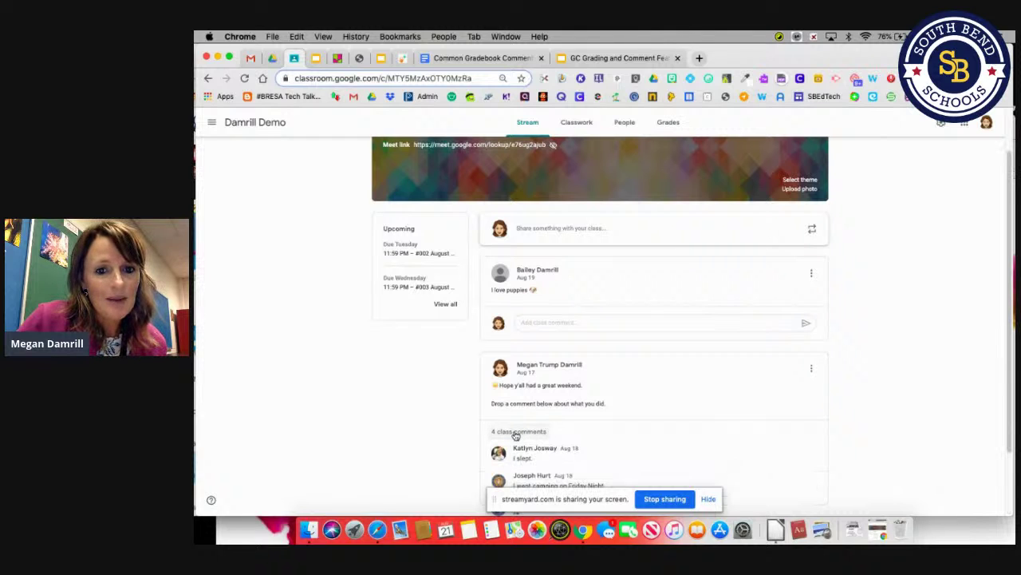
pyautogui.scroll(-2, 643, 445)
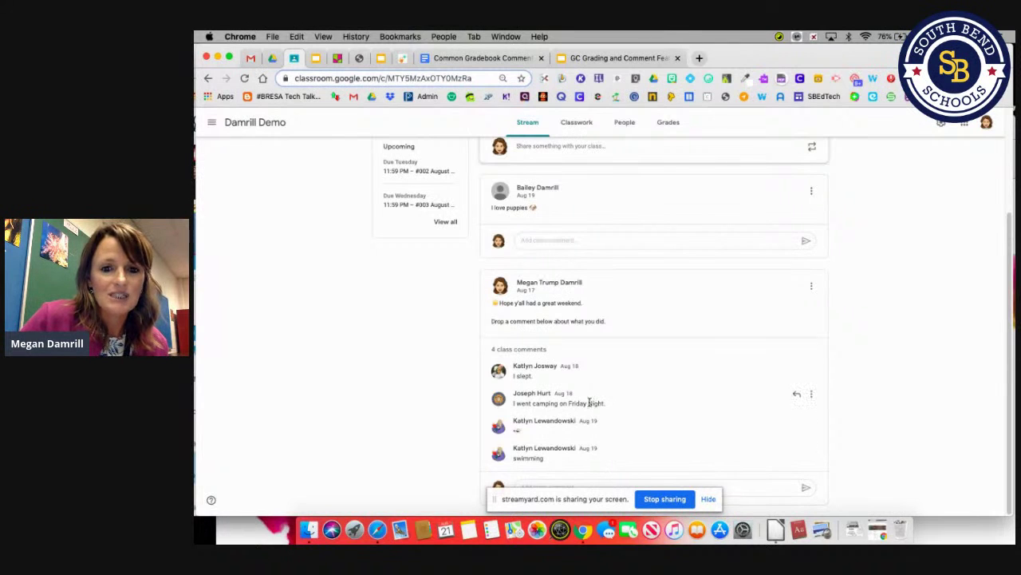
# - Reply to the student's Friday night camping comment with "Awesome. Where did you go?" and post it
pyautogui.click(798, 398)
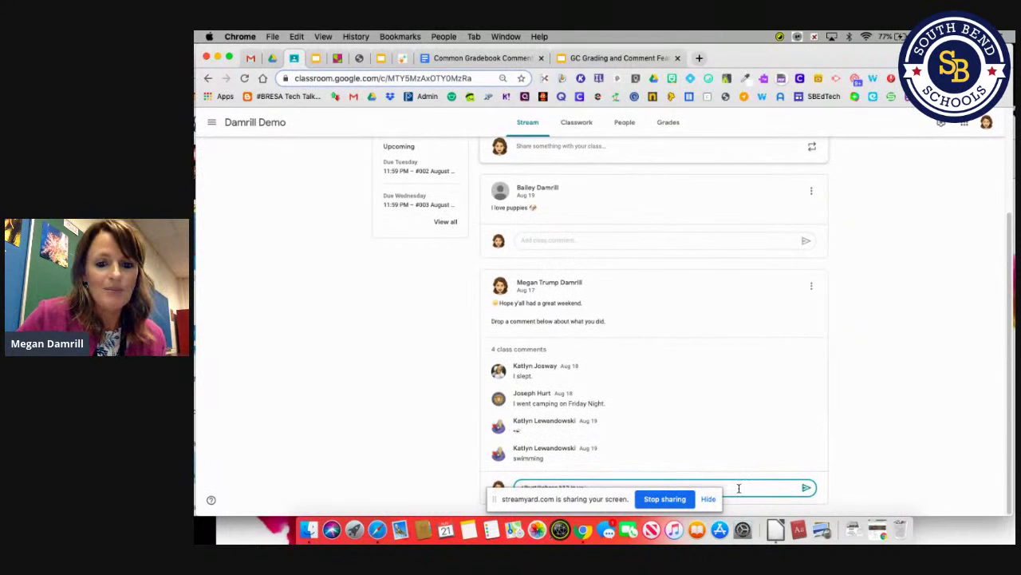
pyautogui.write('esome. Where did you')
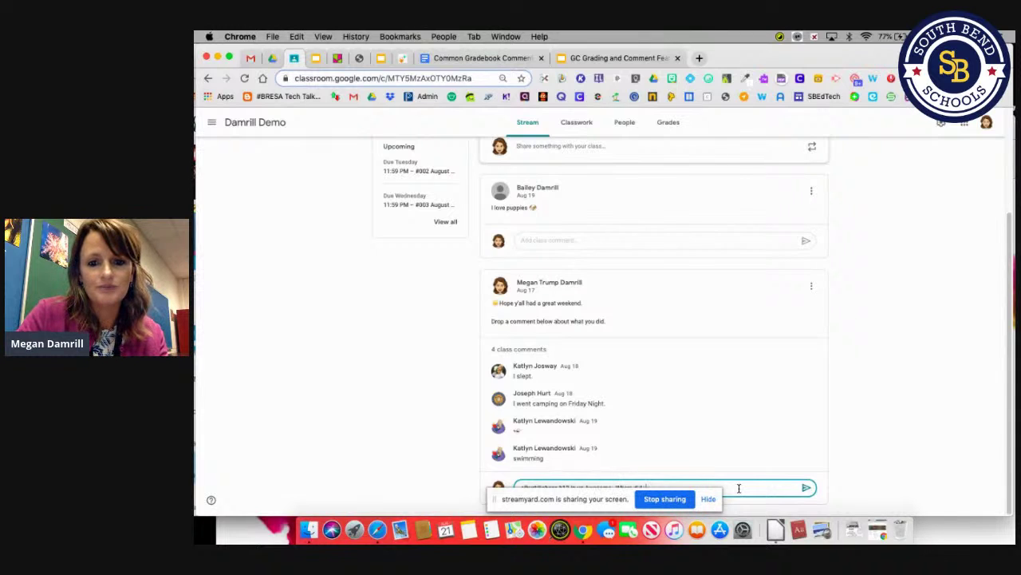
pyautogui.write(' go?')
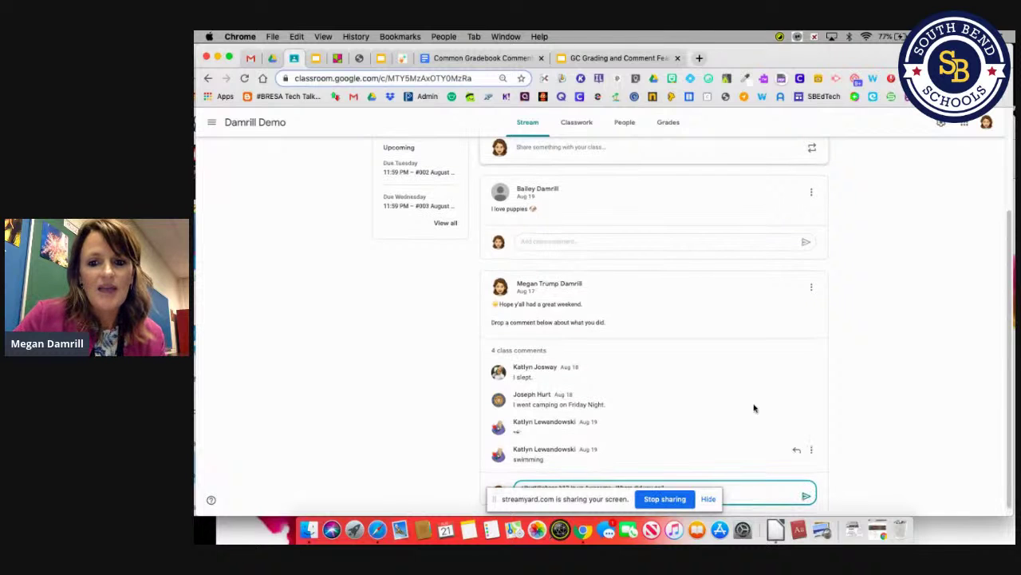
pyautogui.click(808, 493)
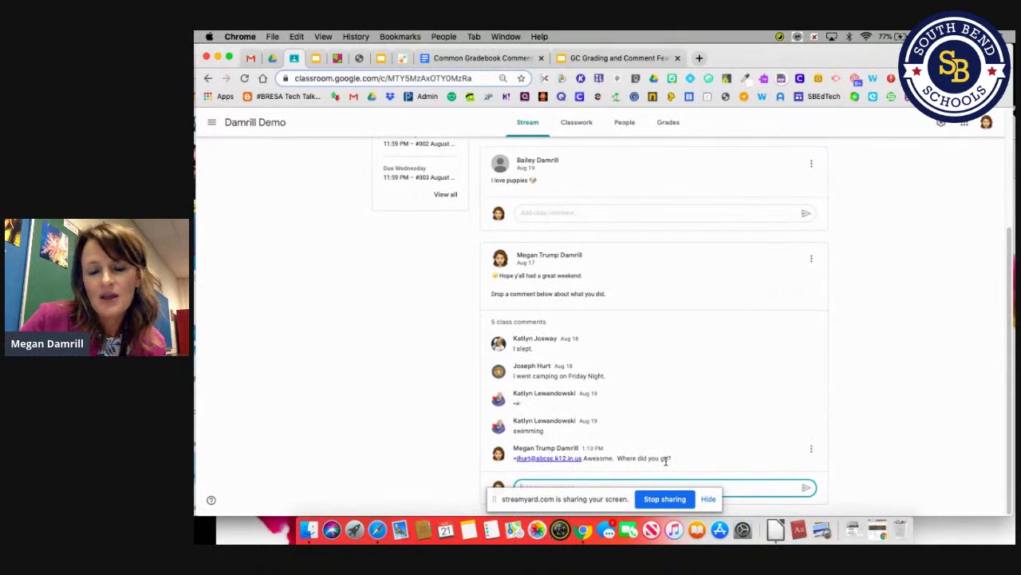
# - Check the available actions for the new reply and for a student's emoji comment, and switch to the Google Slides presentation on comments
pyautogui.click(811, 451)
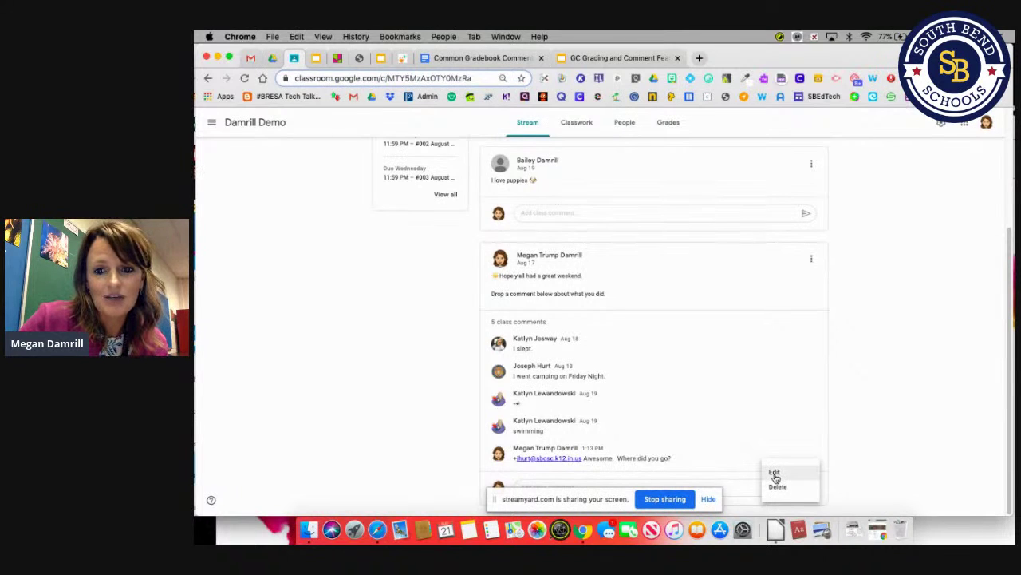
pyautogui.click(841, 481)
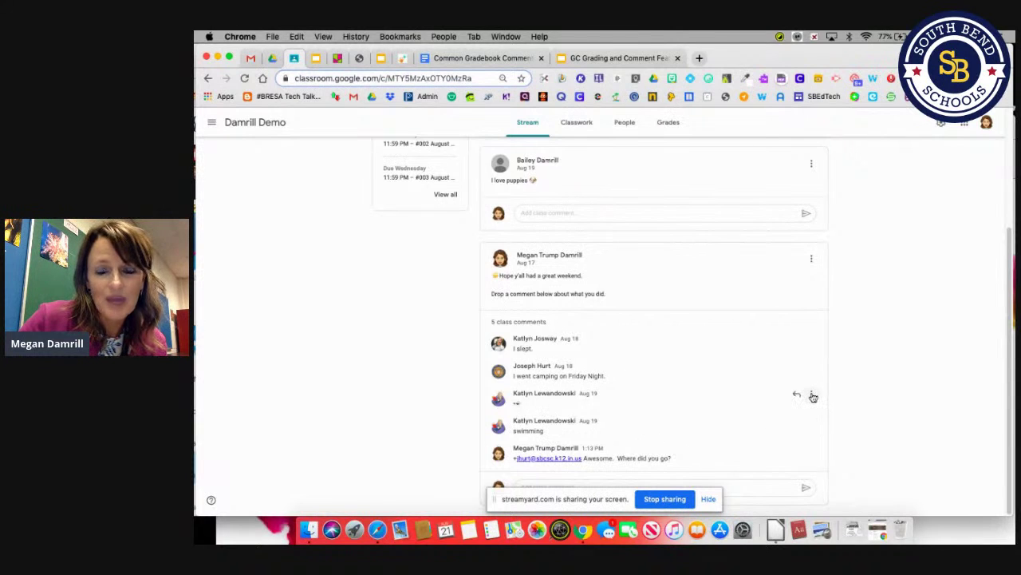
pyautogui.click(813, 395)
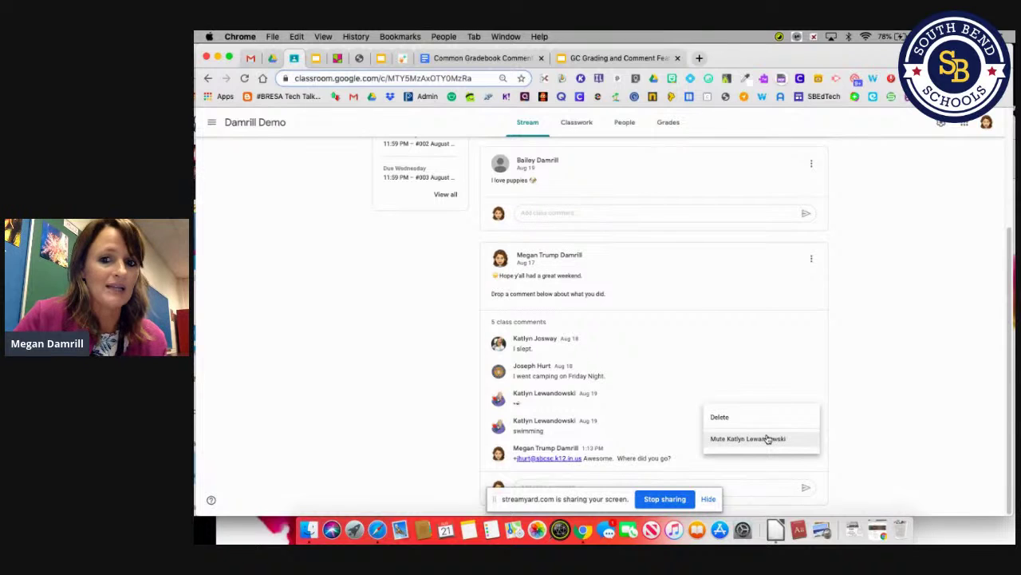
pyautogui.click(861, 421)
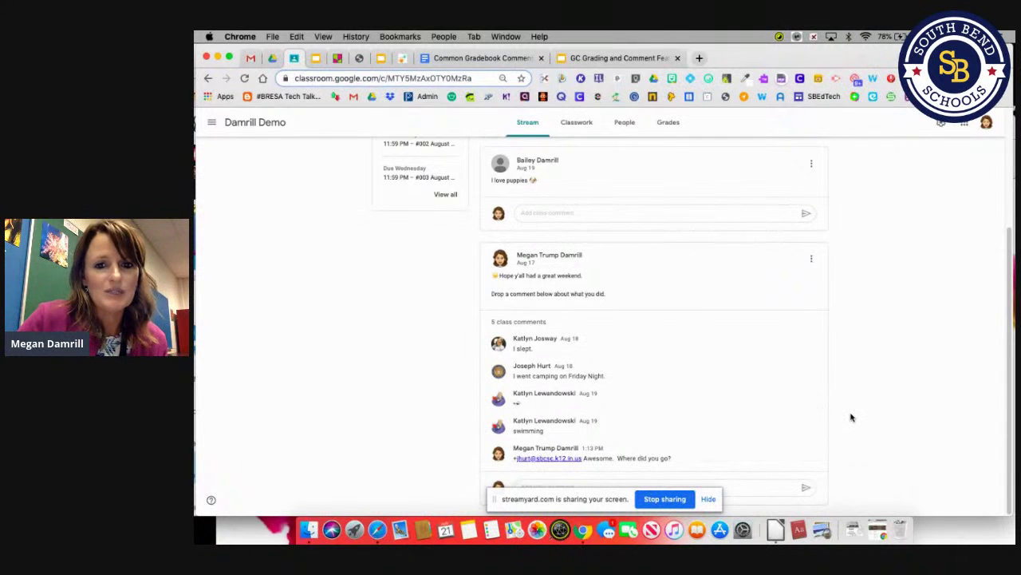
pyautogui.click(616, 58)
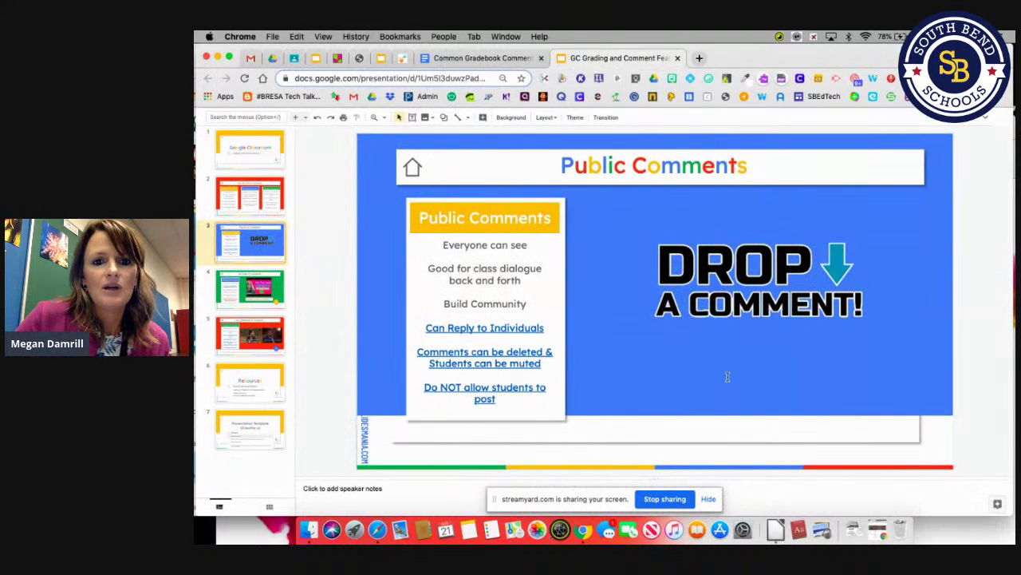
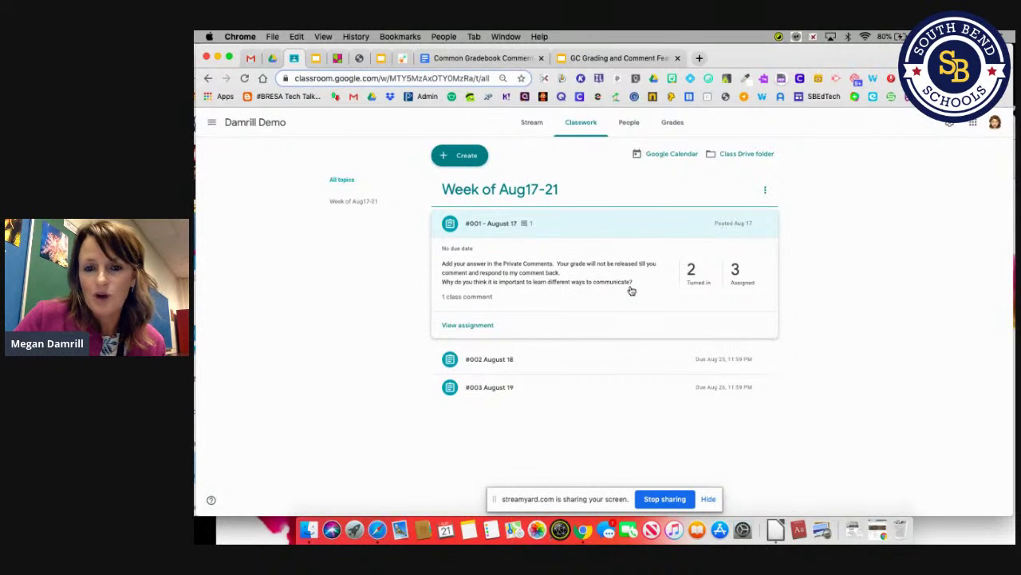
# - Open the #001 - August 17 assignment and view the last listed student's private comment and the assignment instructions
pyautogui.click(469, 327)
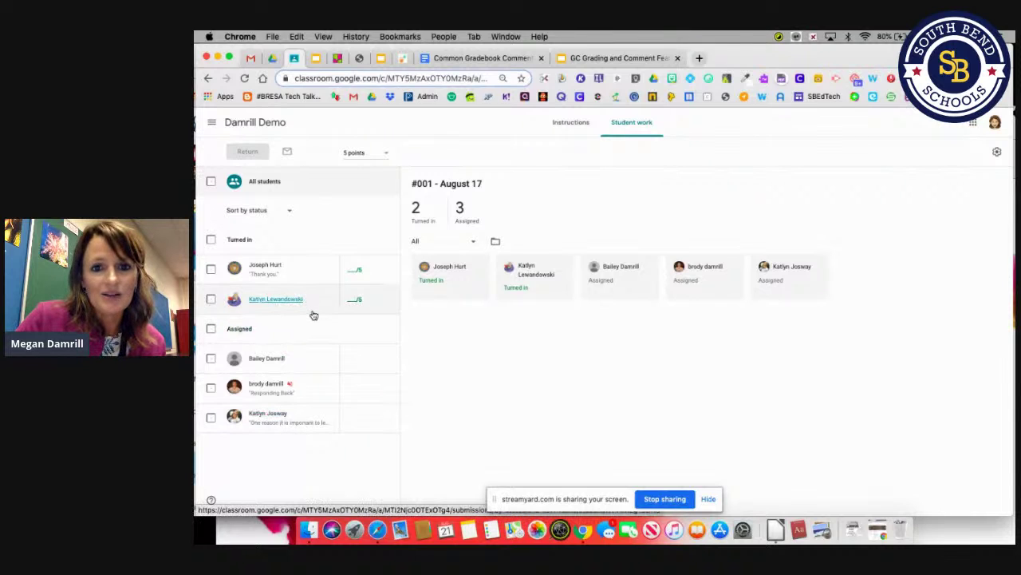
pyautogui.click(296, 420)
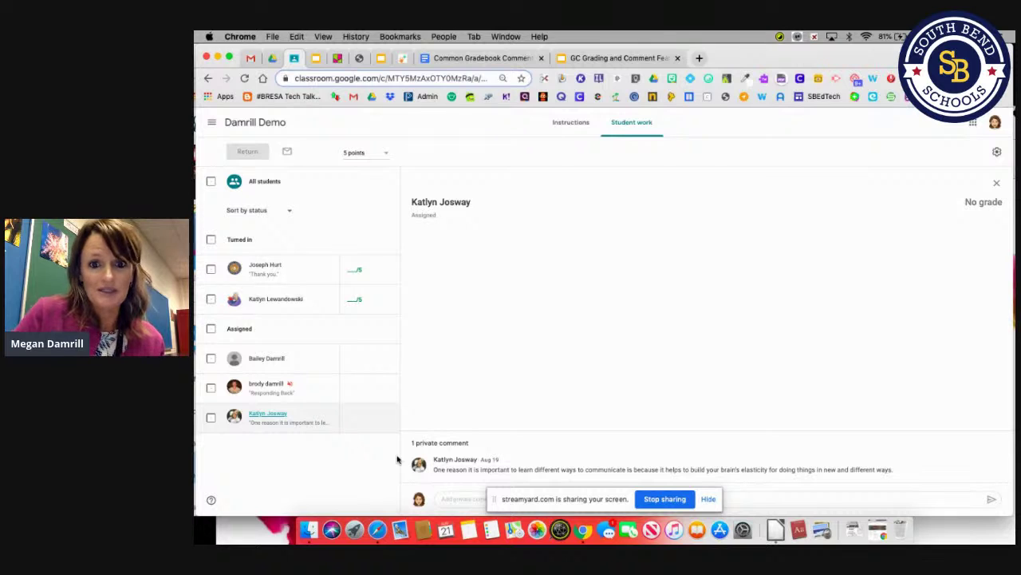
pyautogui.click(575, 131)
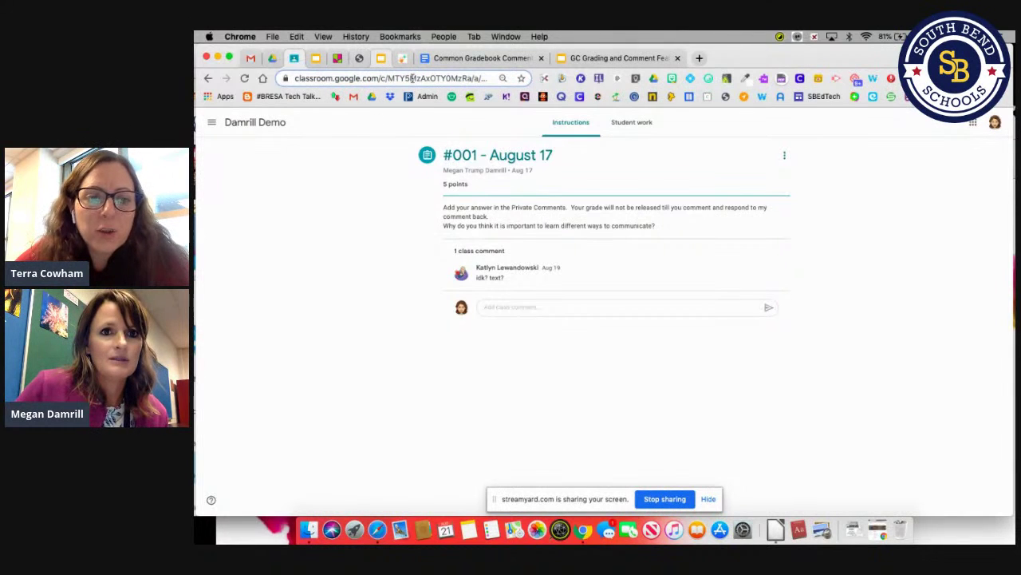
# - Glance at the Private Comments slide, return to the class's classwork in Google Classroom, and view the item types available to create
pyautogui.click(622, 59)
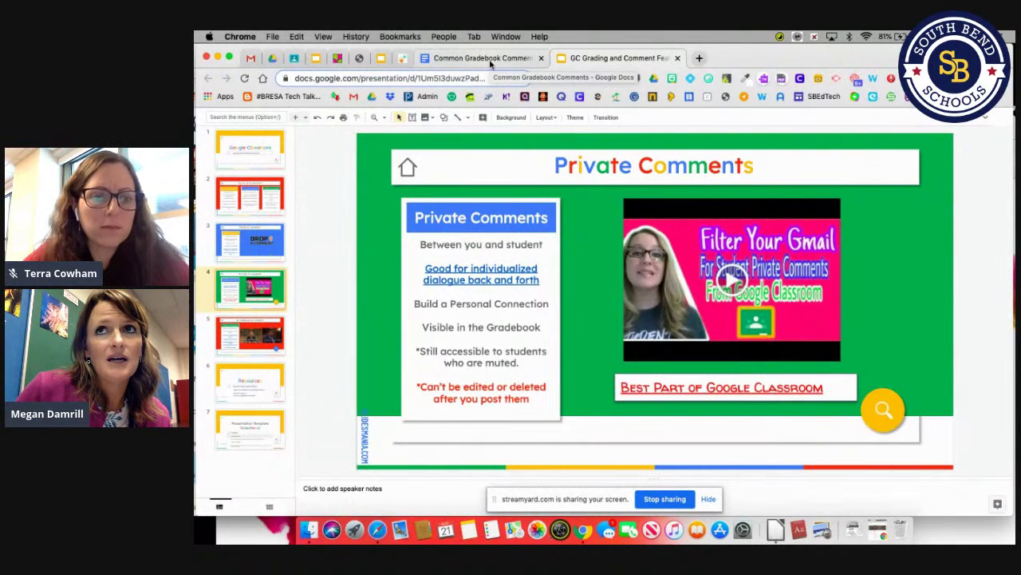
pyautogui.click(294, 59)
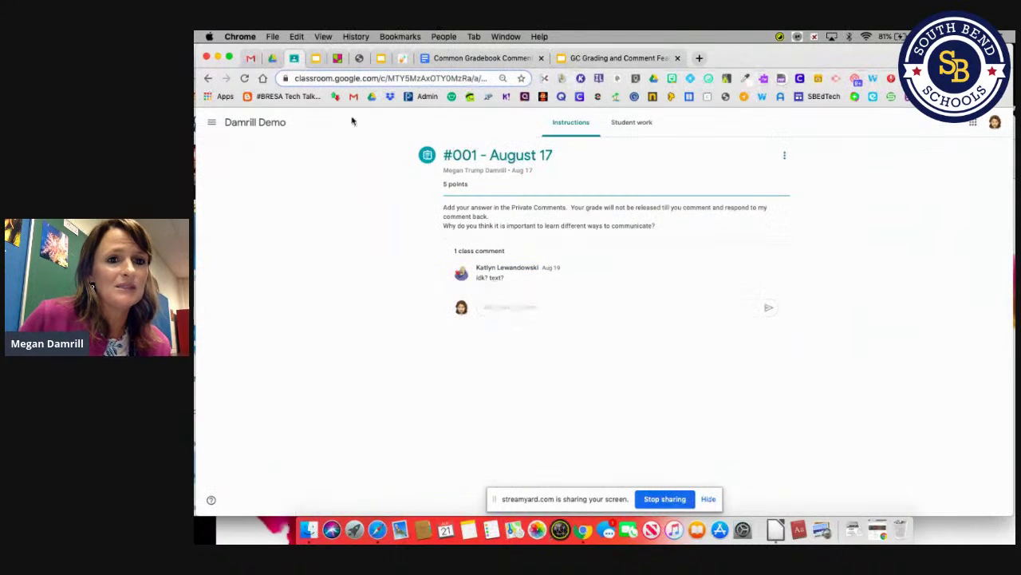
pyautogui.click(267, 125)
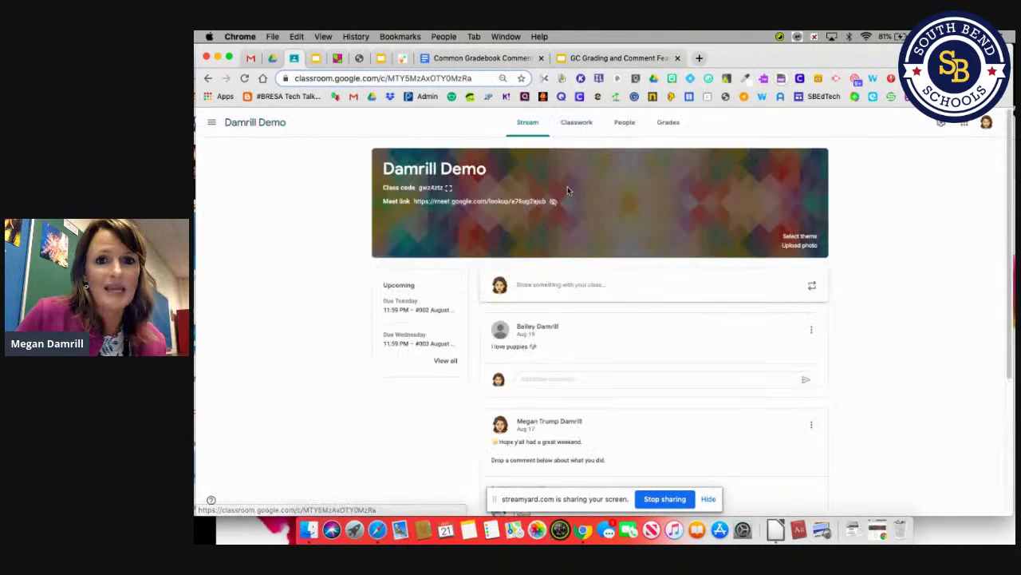
pyautogui.click(576, 122)
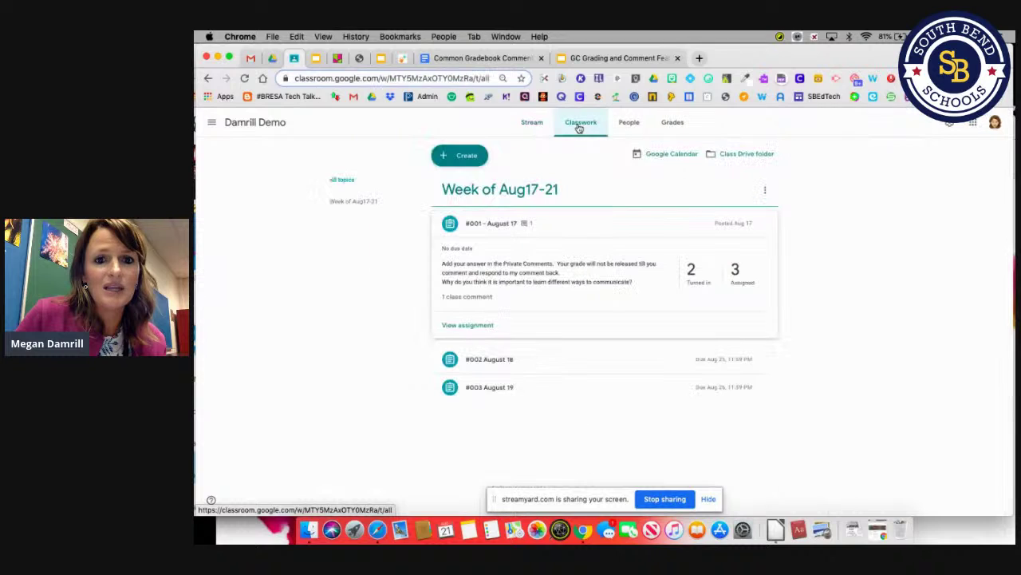
pyautogui.click(452, 159)
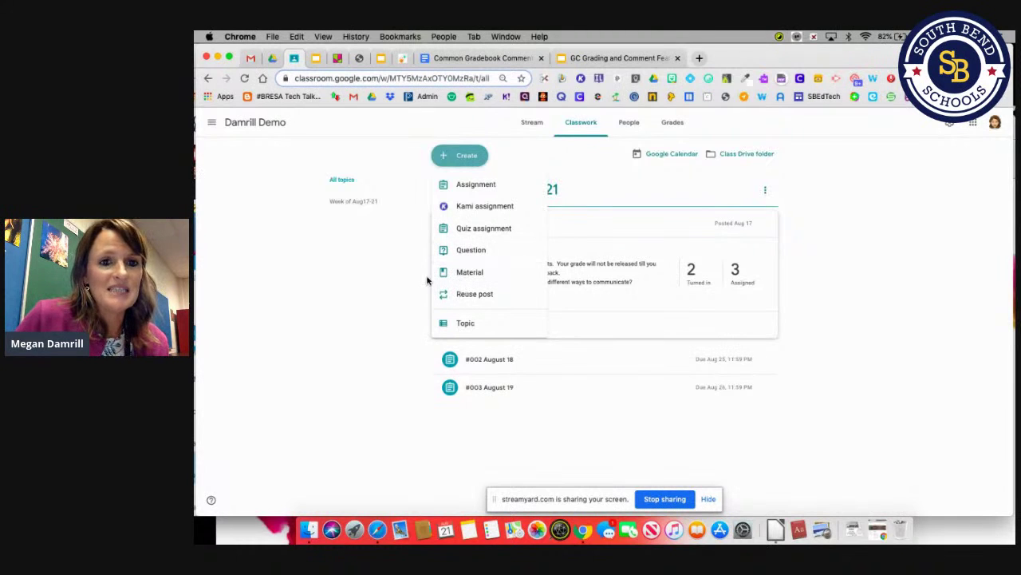
pyautogui.click(403, 283)
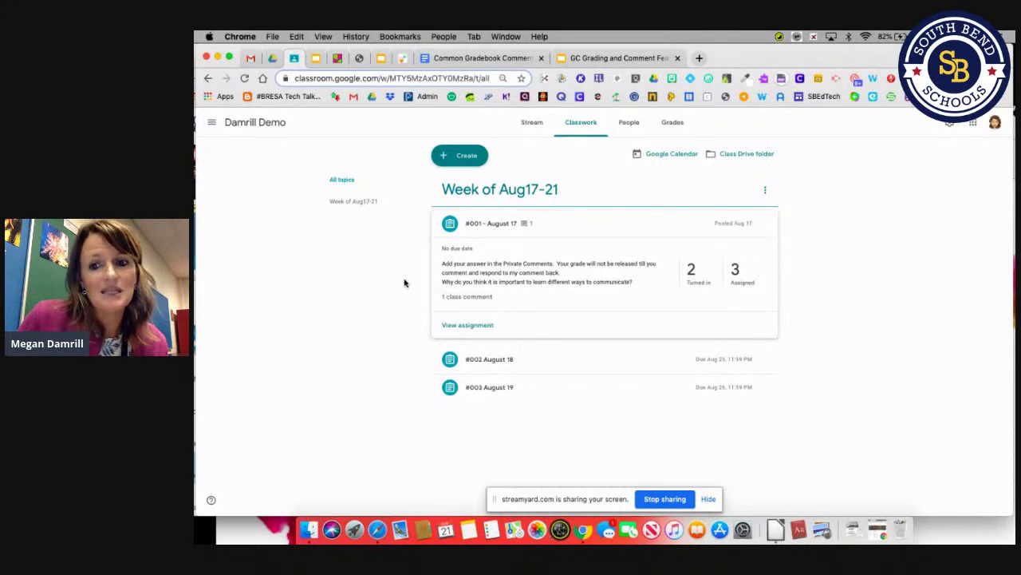
# - Go back to the class stream and switch to the Private Comments slide in the Google Slides presentation
pyautogui.click(528, 128)
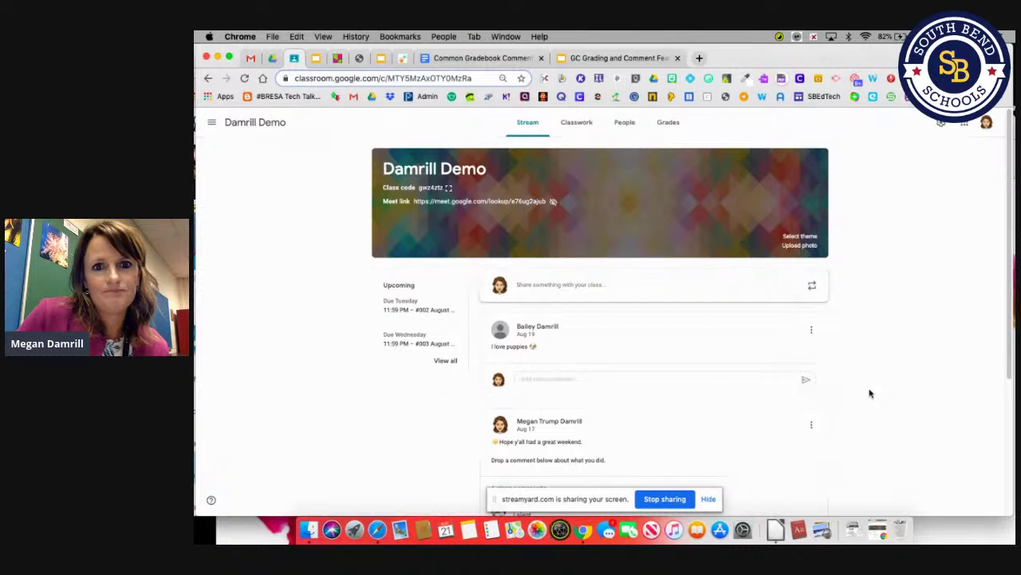
pyautogui.click(604, 61)
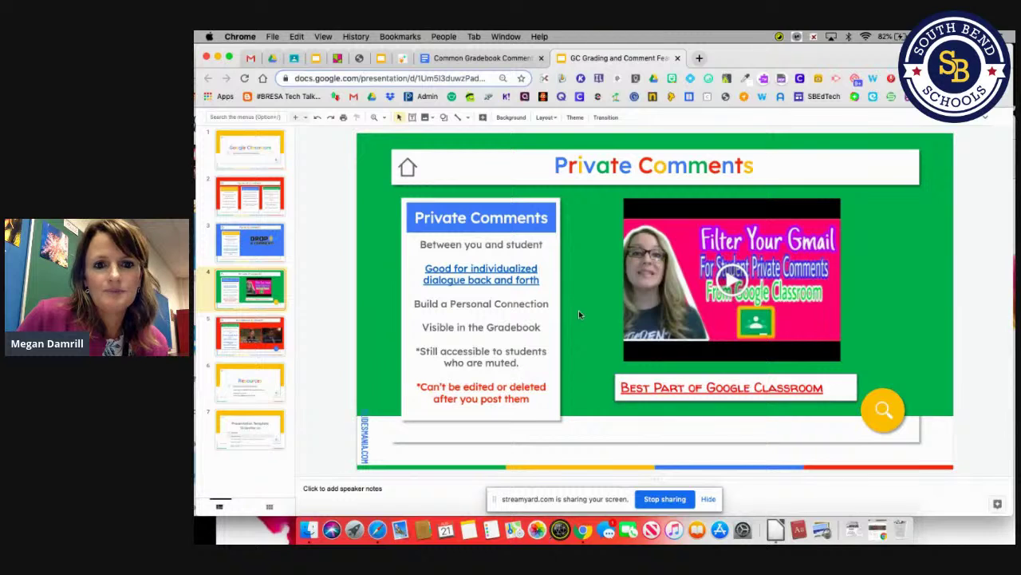
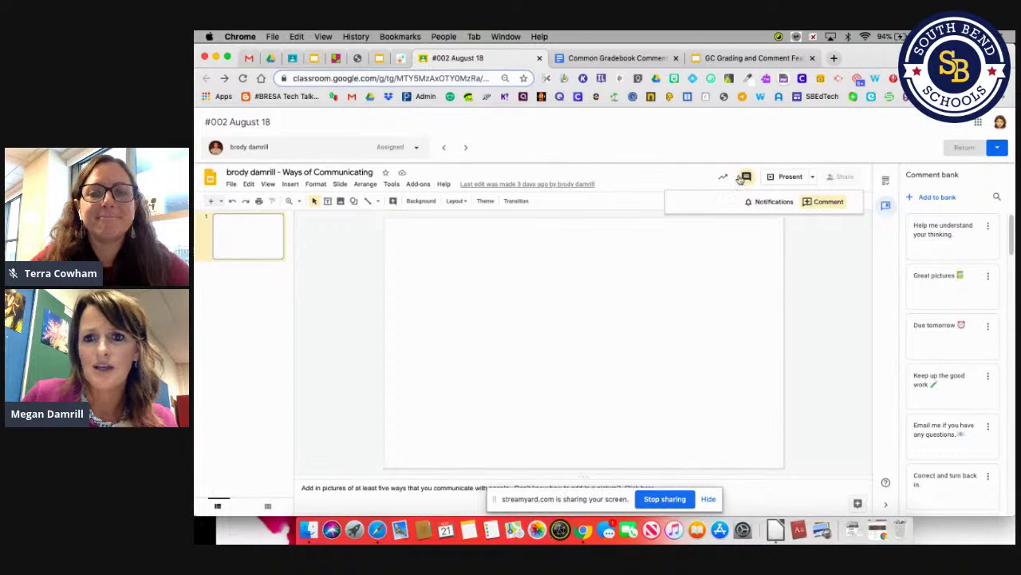
# - Add the saved bank comment "Do you need help?" to the student's Ways of Communicating slide
pyautogui.click(811, 202)
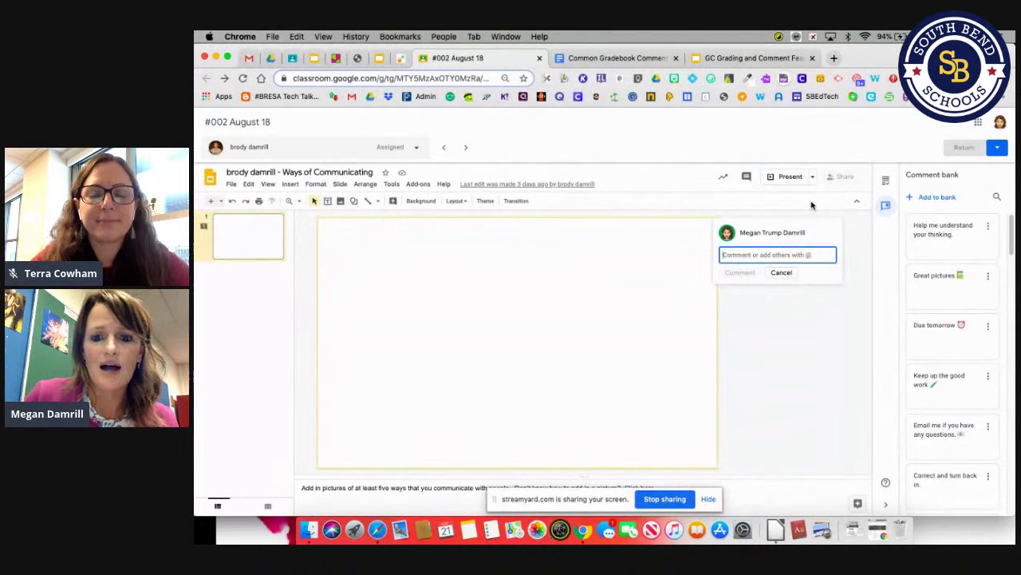
pyautogui.write('#')
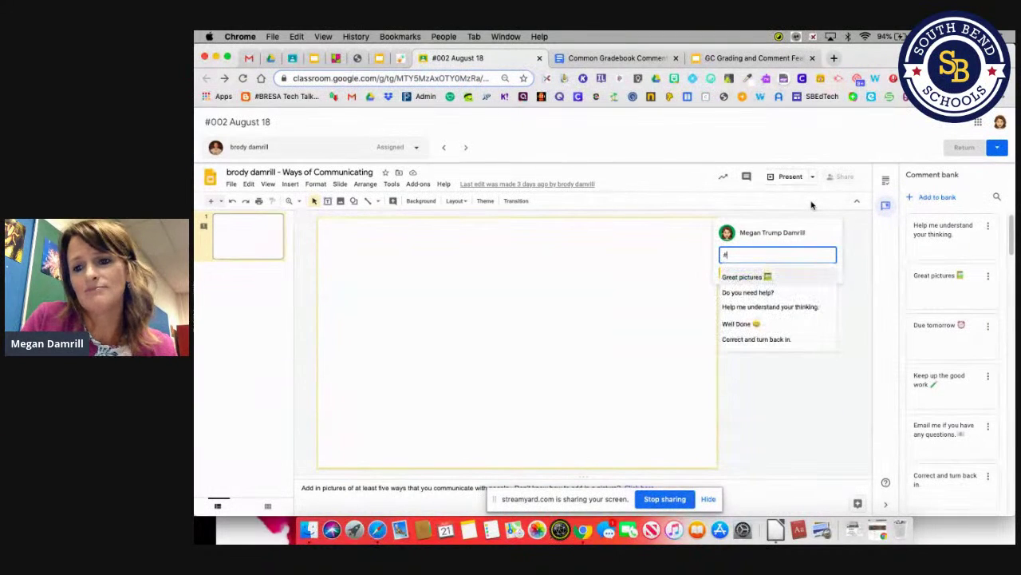
pyautogui.click(778, 294)
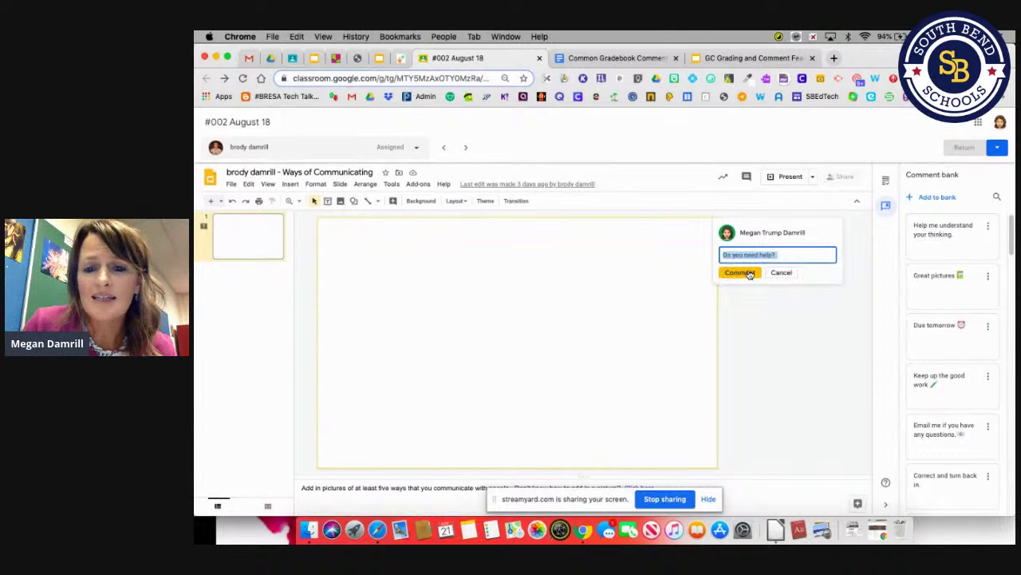
pyautogui.click(750, 272)
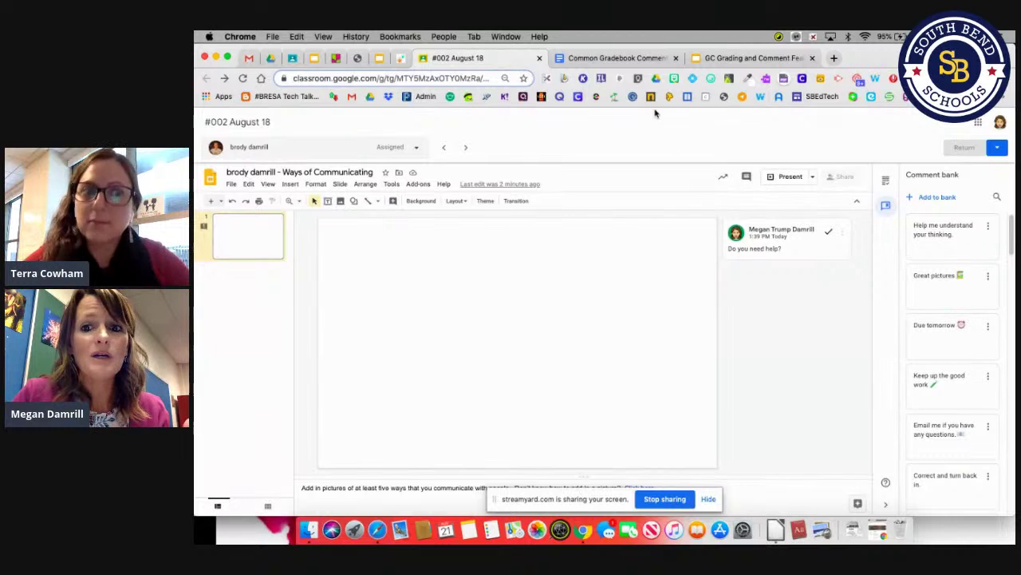
# - View the list of reusable comments in the Common Gradebook Comments document and return to the #002 August 18 submission
pyautogui.click(622, 58)
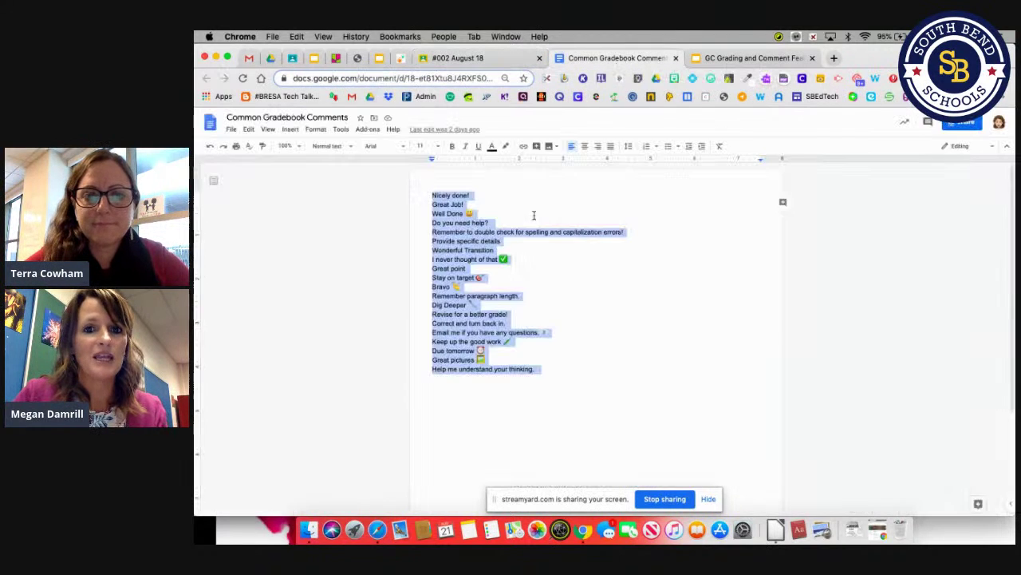
pyautogui.click(557, 368)
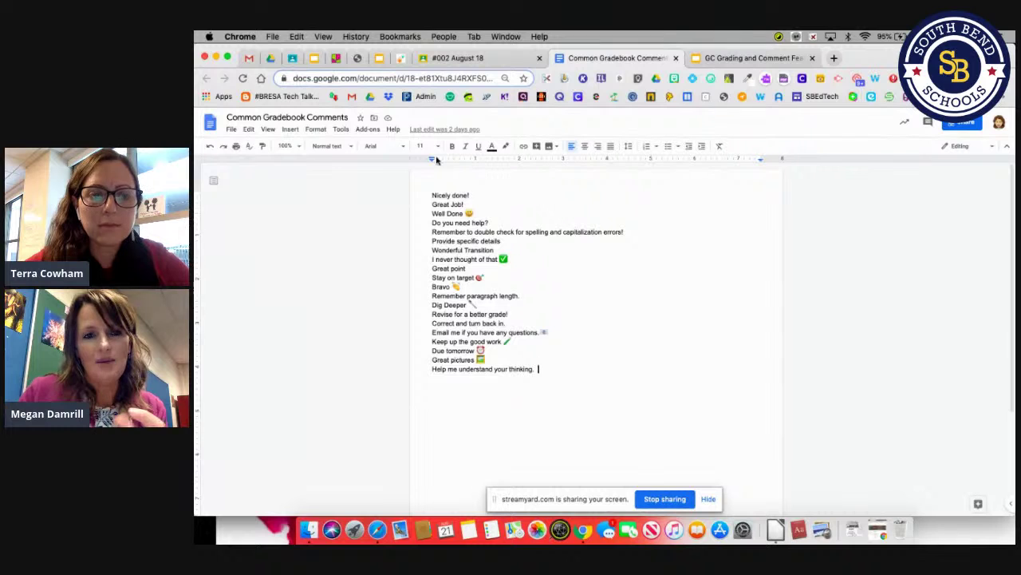
pyautogui.click(477, 59)
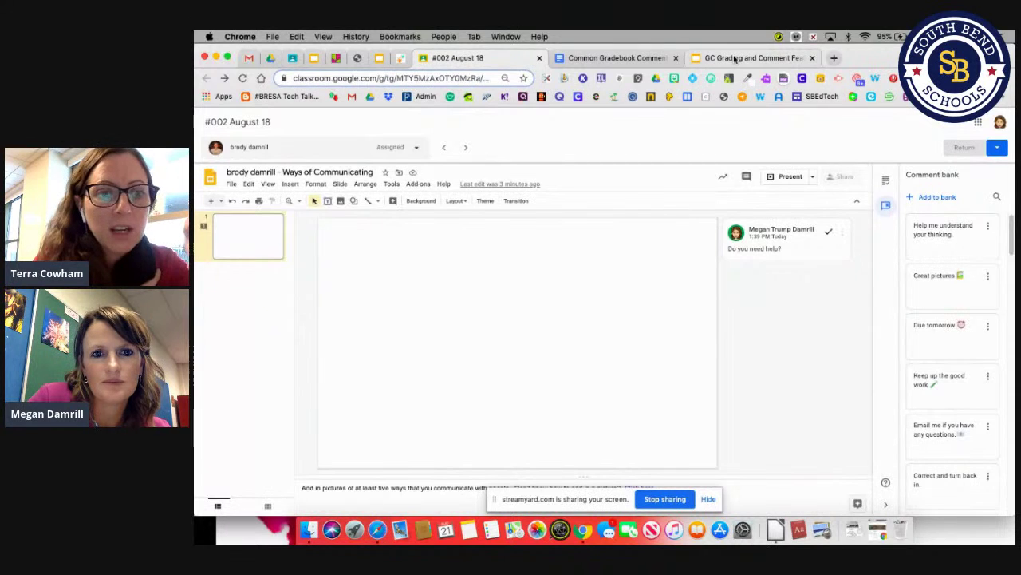
# - Start a new line after the last comment in the Common Gradebook Comments document and bring up the emoji picker
pyautogui.click(638, 59)
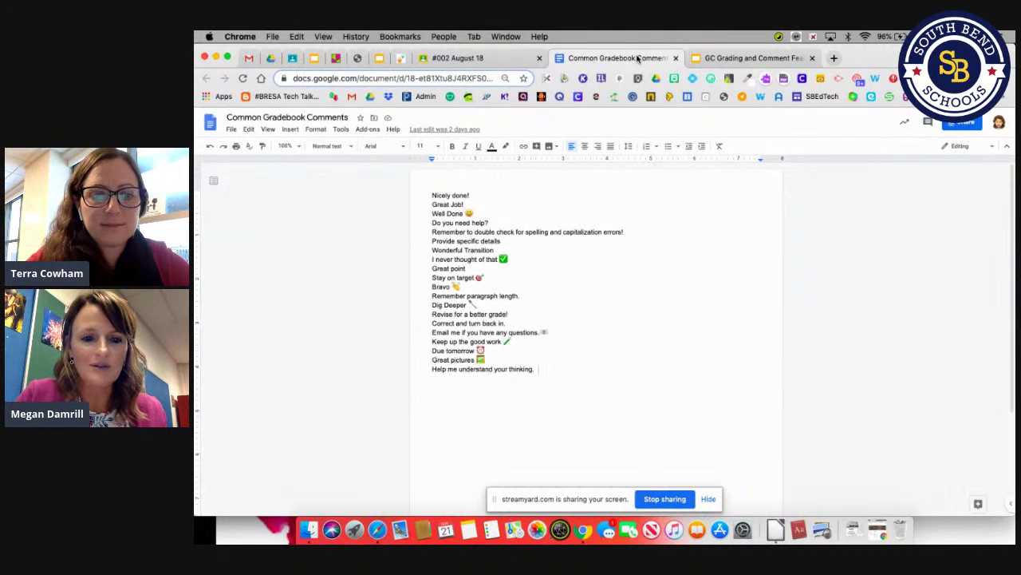
pyautogui.press('Return')
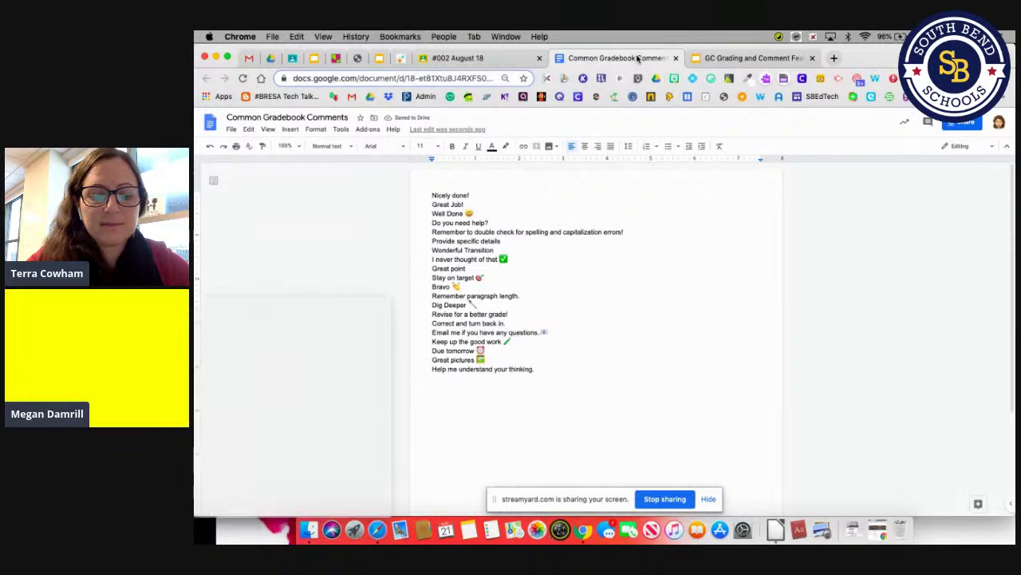
pyautogui.press('ctrl+super+space')
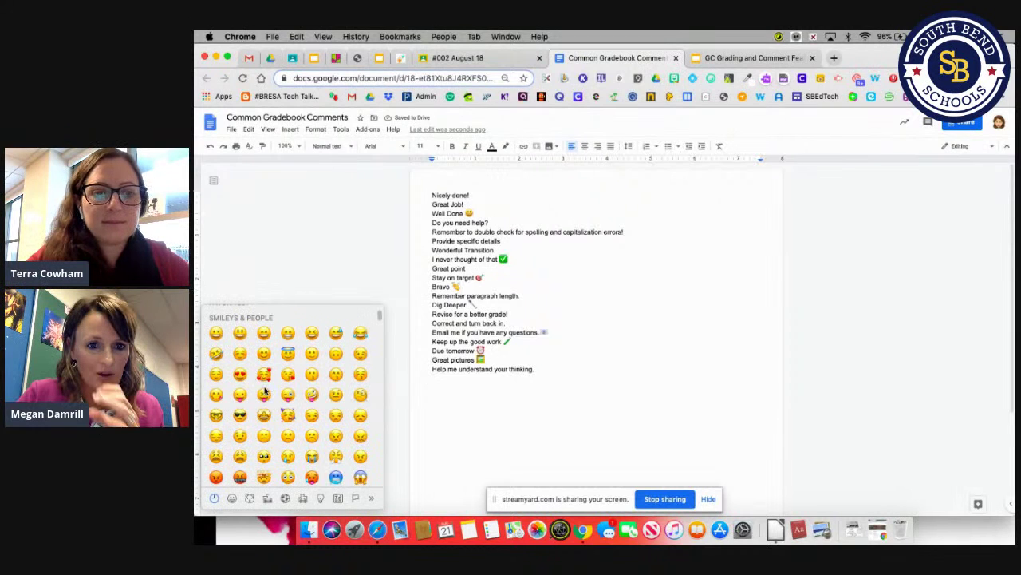
# - Browse the Smileys & People emoji available for comments and dismiss the picker
pyautogui.scroll(-1, 265, 383)
pyautogui.scroll(-10, 284, 365)
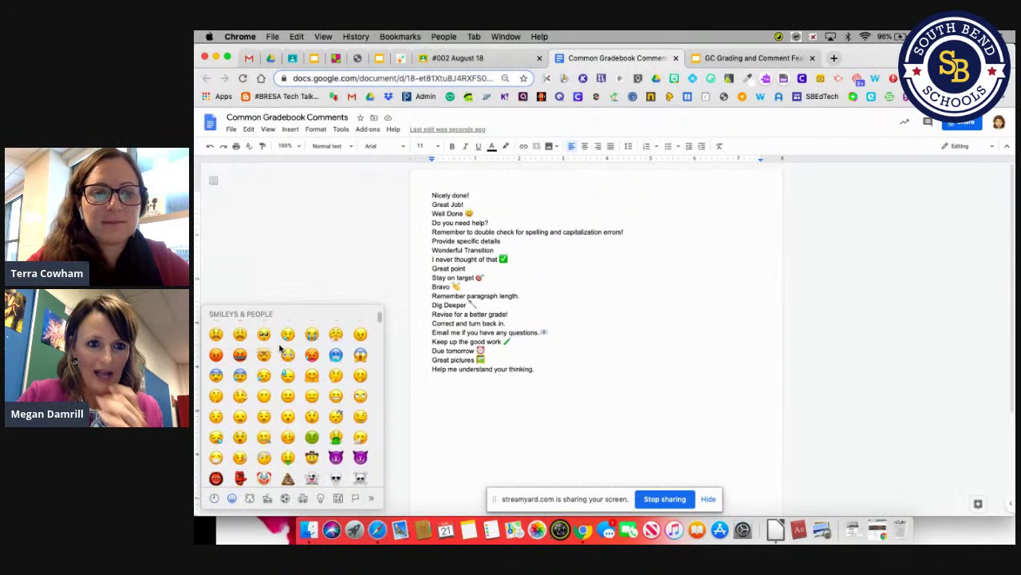
pyautogui.scroll(6, 280, 351)
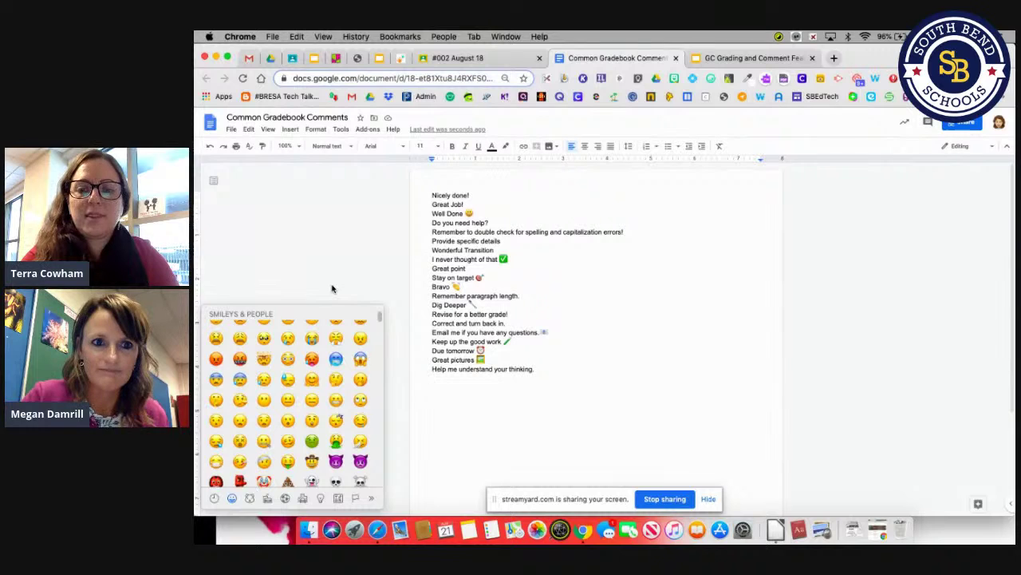
pyautogui.scroll(3, 304, 370)
pyautogui.scroll(5, 305, 370)
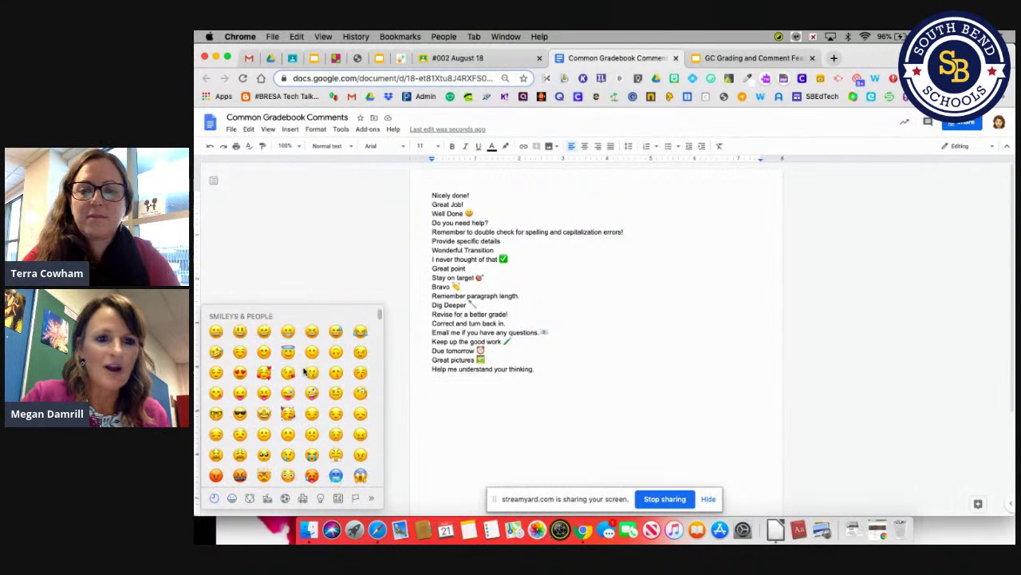
pyautogui.scroll(-1, 304, 370)
pyautogui.scroll(1, 304, 371)
pyautogui.scroll(-2, 304, 369)
pyautogui.scroll(-2, 304, 370)
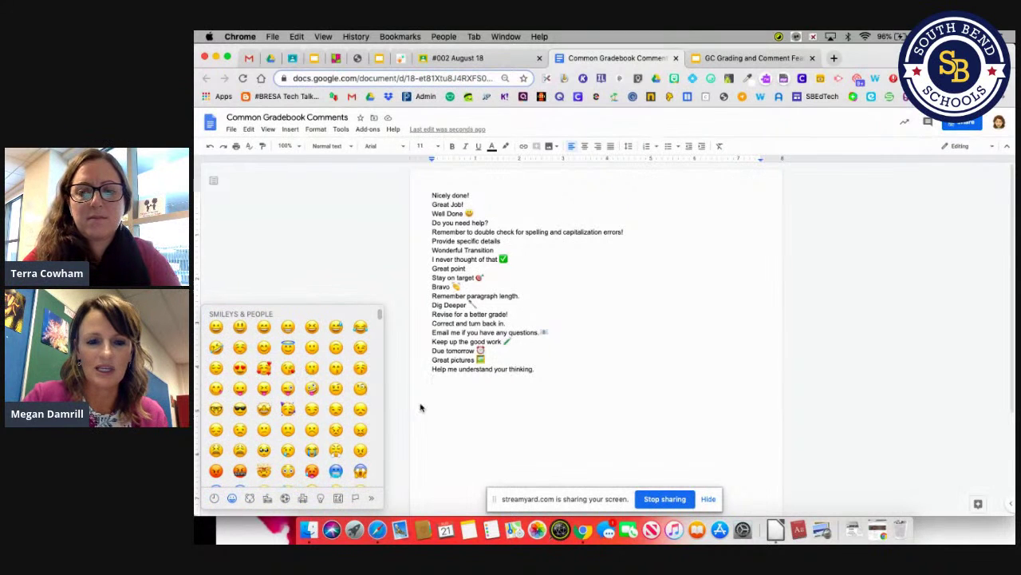
pyautogui.click(434, 427)
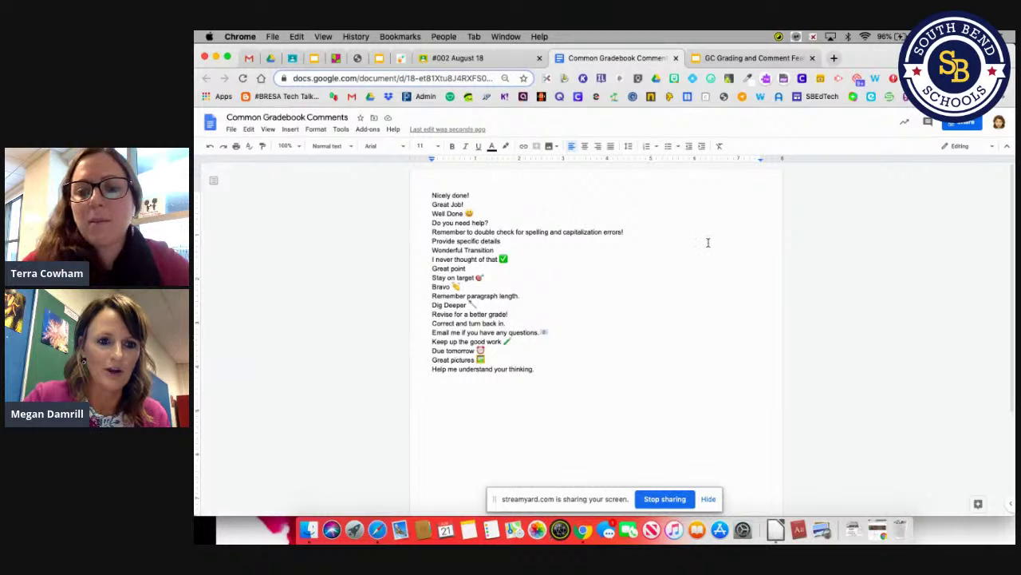
# - Go to the Damrill Demo class stream and review the class comments under the weekend post
pyautogui.click(486, 57)
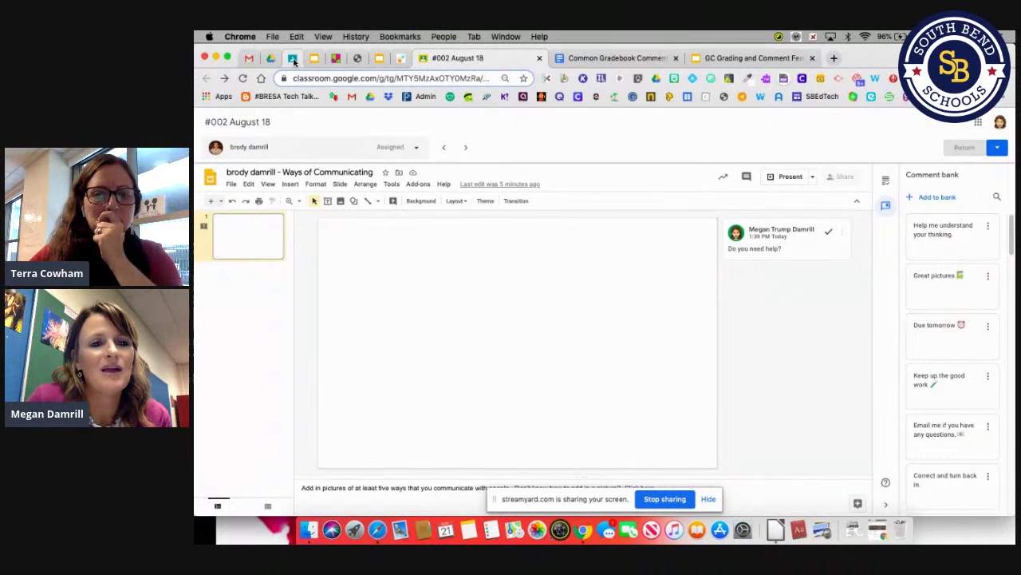
pyautogui.click(293, 60)
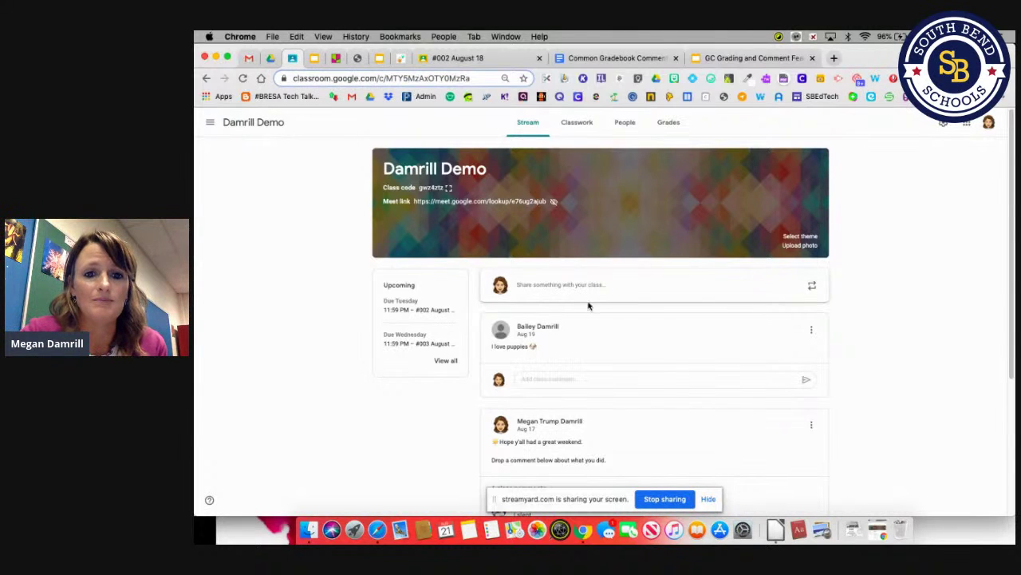
pyautogui.scroll(-1, 589, 304)
pyautogui.scroll(-4, 588, 306)
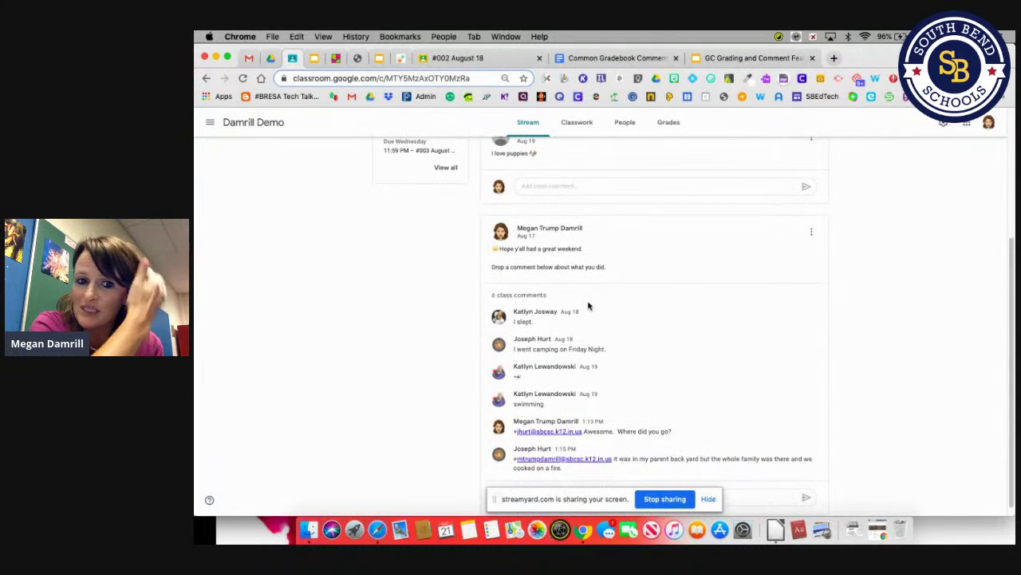
pyautogui.scroll(-1, 588, 306)
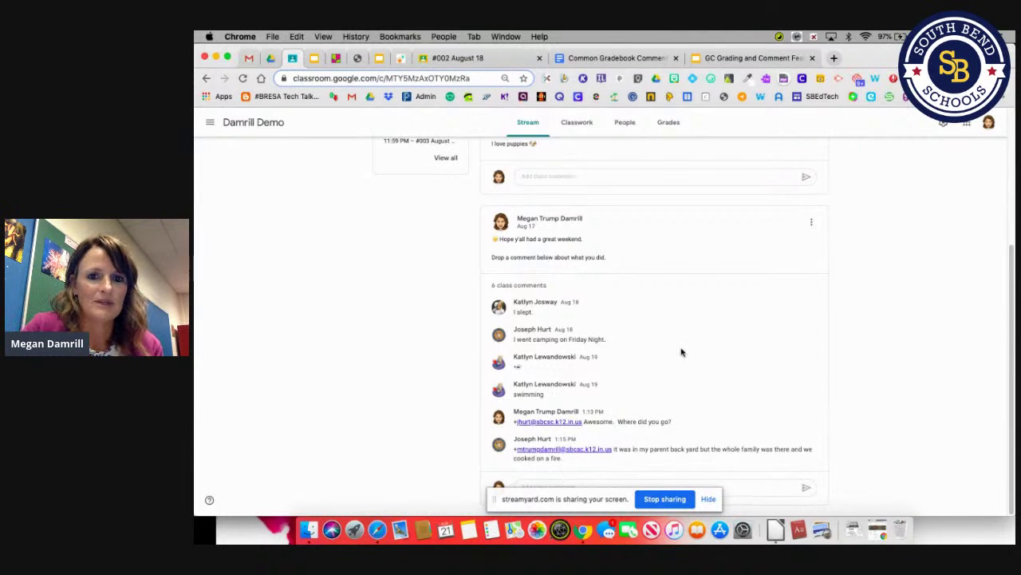
pyautogui.scroll(-1, 680, 354)
pyautogui.scroll(5, 680, 354)
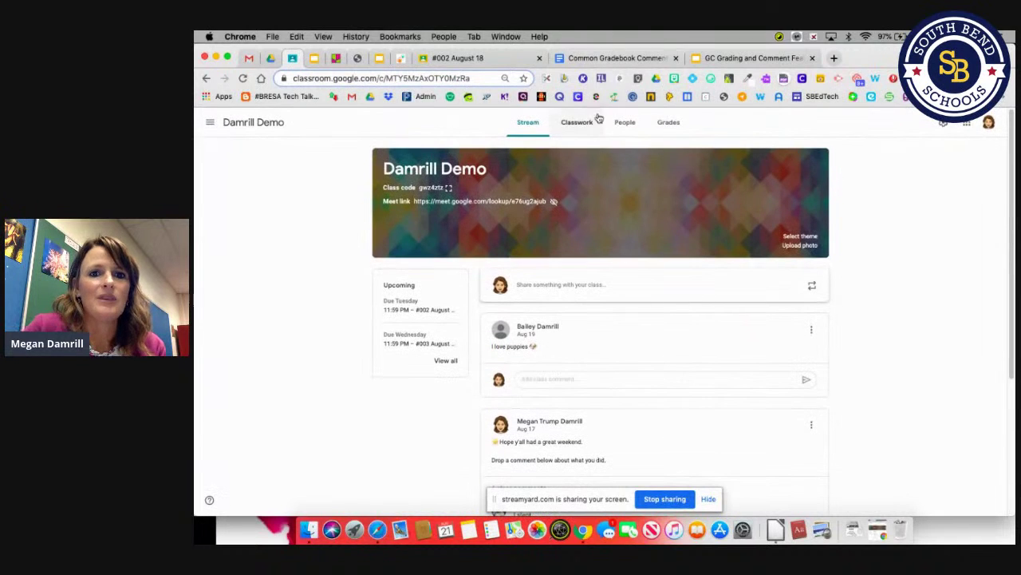
# - In the #002 August 18 submission, collapse the comment bank and record a short Loom video of the entire screen with camera
pyautogui.click(471, 58)
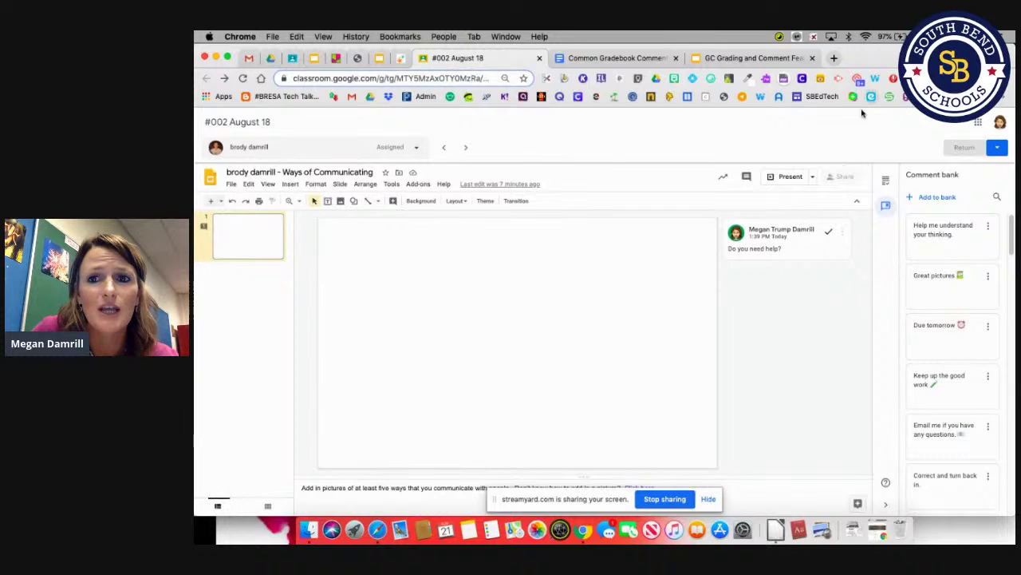
pyautogui.click(886, 509)
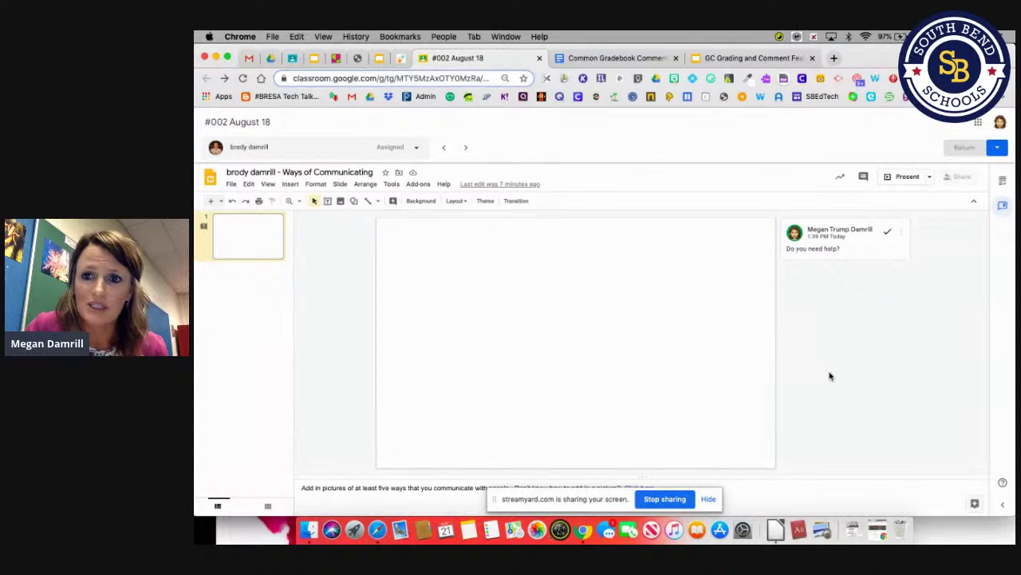
pyautogui.click(857, 80)
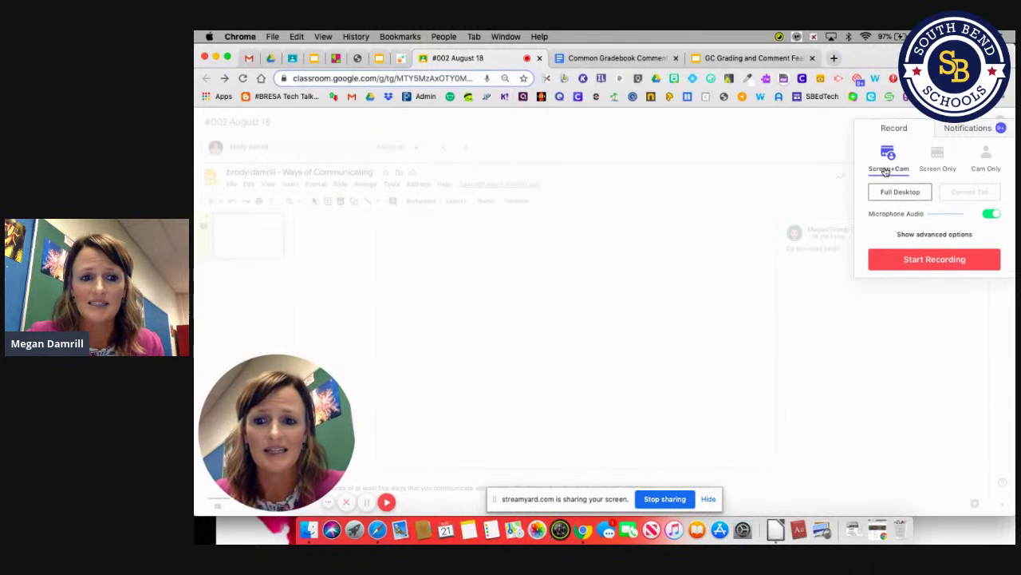
pyautogui.click(897, 262)
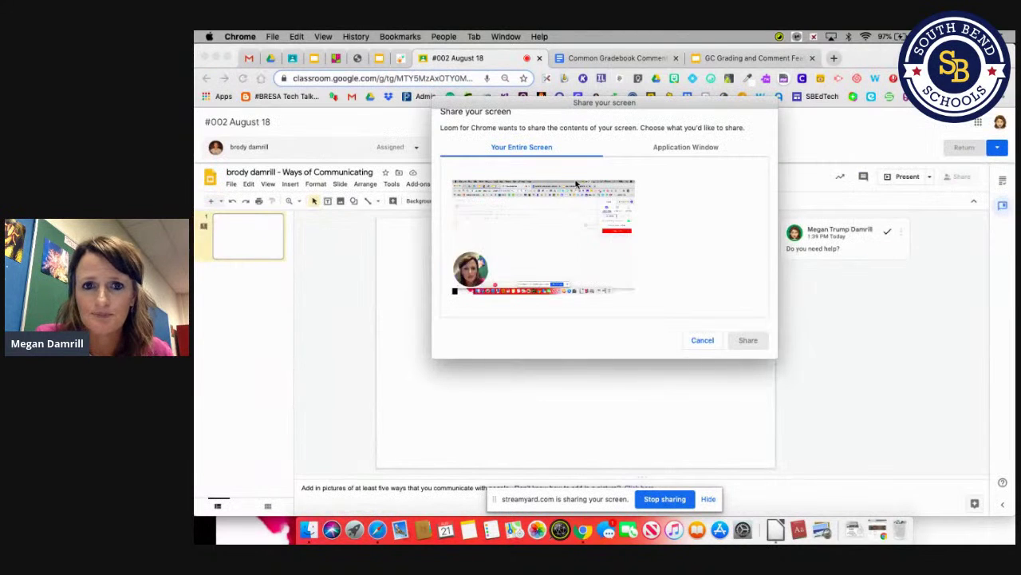
pyautogui.click(593, 242)
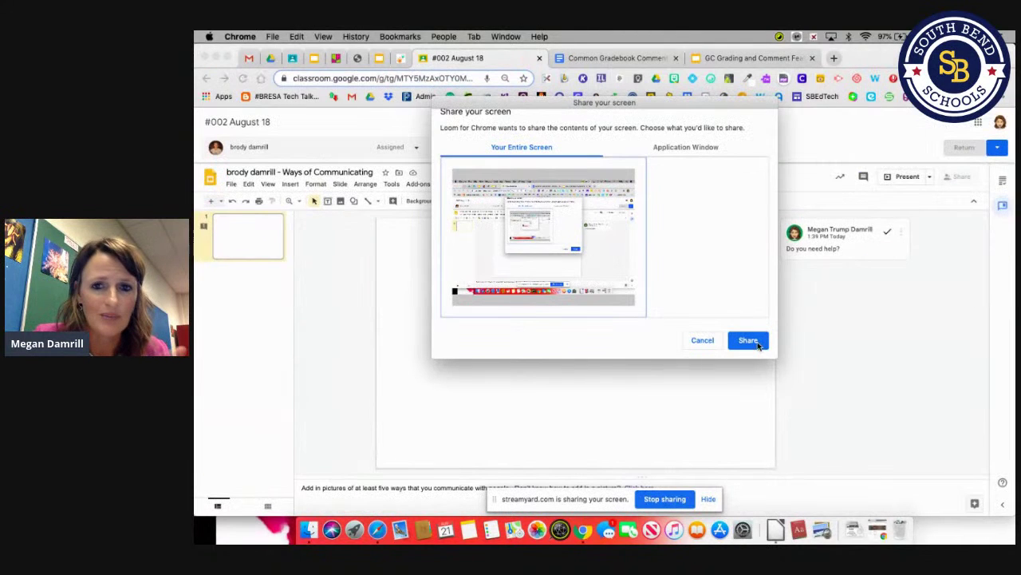
pyautogui.click(748, 340)
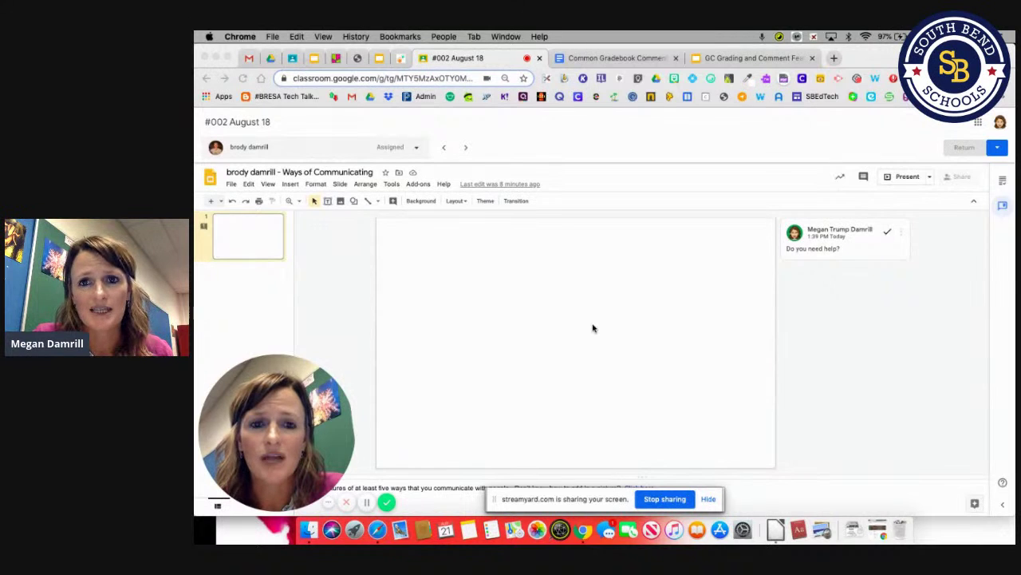
pyautogui.click(386, 503)
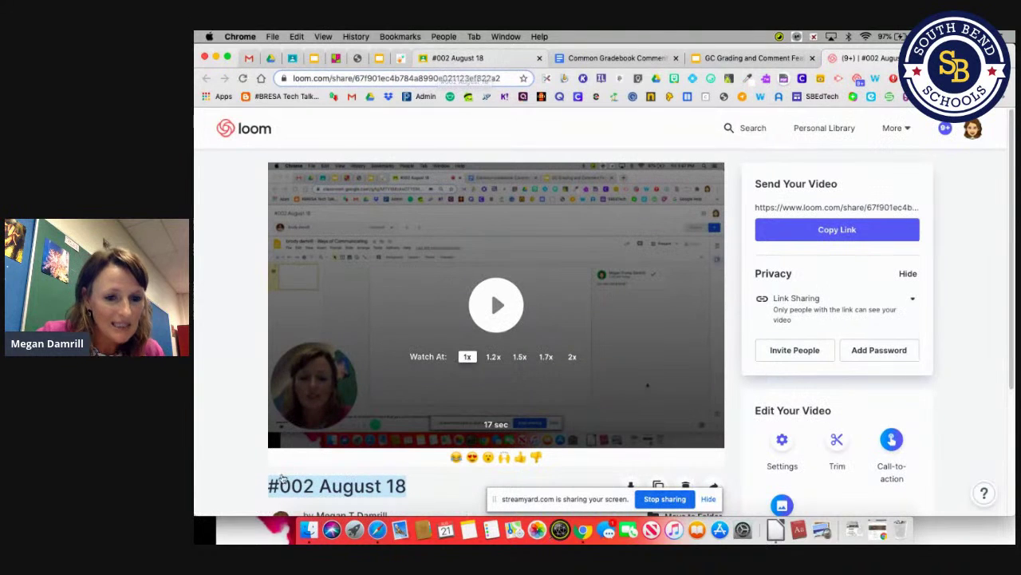
# - Append a hyphen and the student's first name and last initial to the Loom video title, and copy the video's share link
pyautogui.click(410, 486)
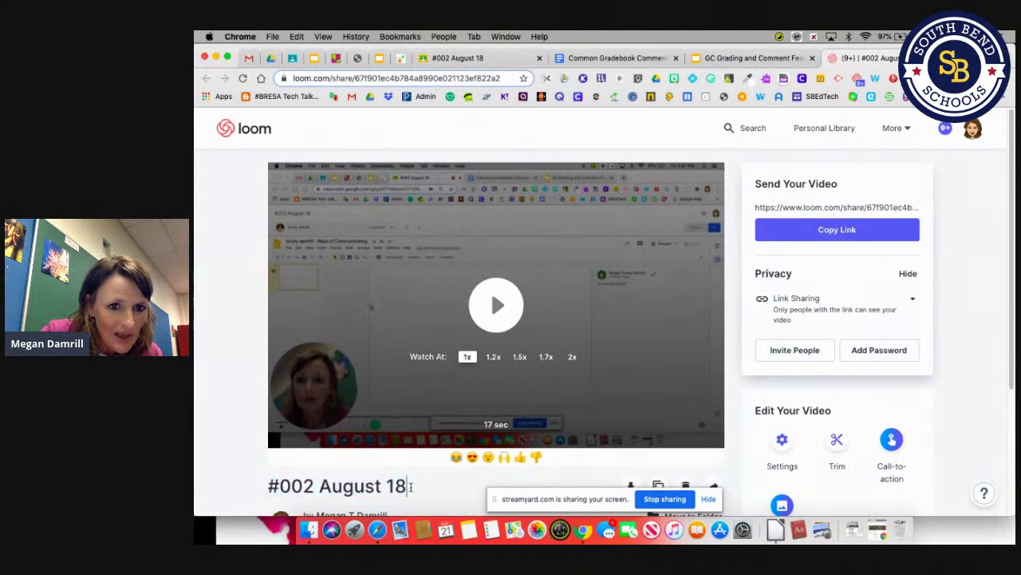
pyautogui.write('Brody')
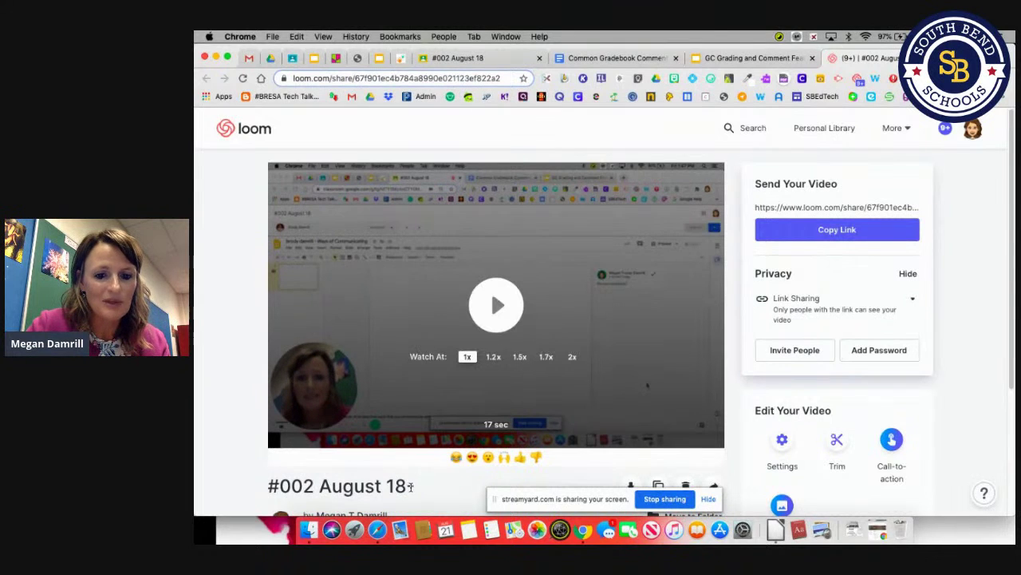
pyautogui.write(' D.')
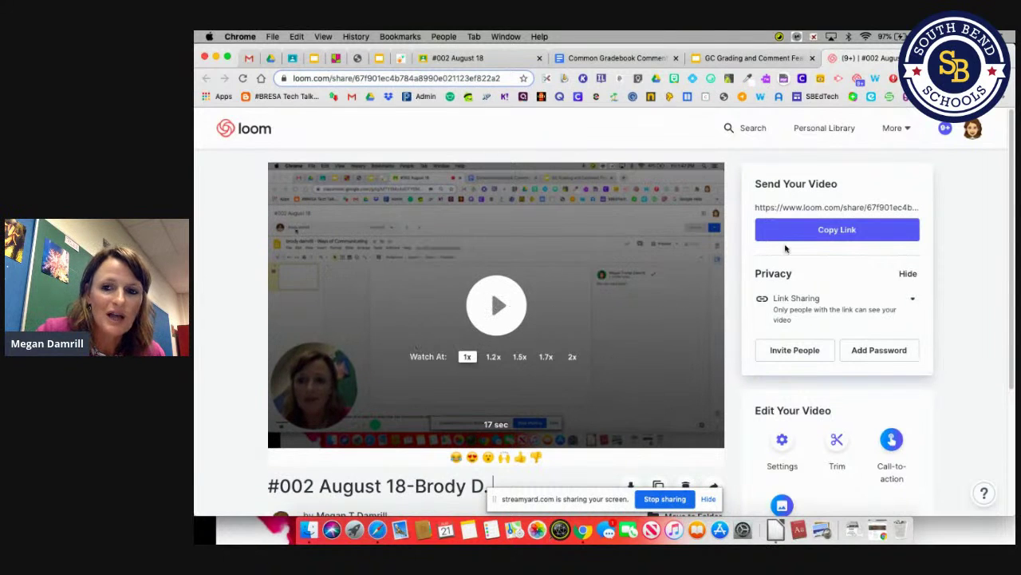
pyautogui.click(810, 230)
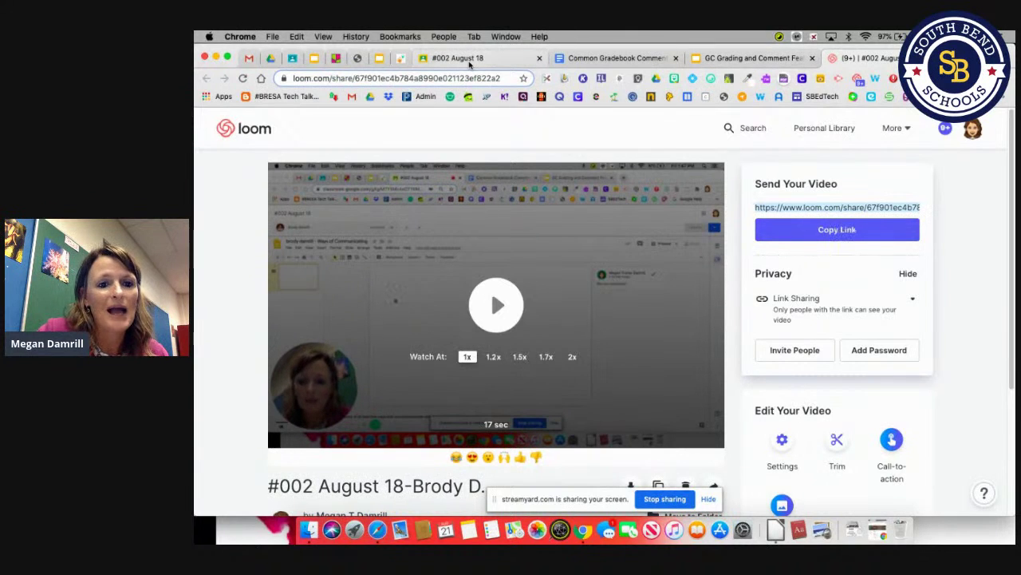
# - Reply to the "Do you need help?" comment on the #002 August 18 submission with the copied Loom video link
pyautogui.click(482, 57)
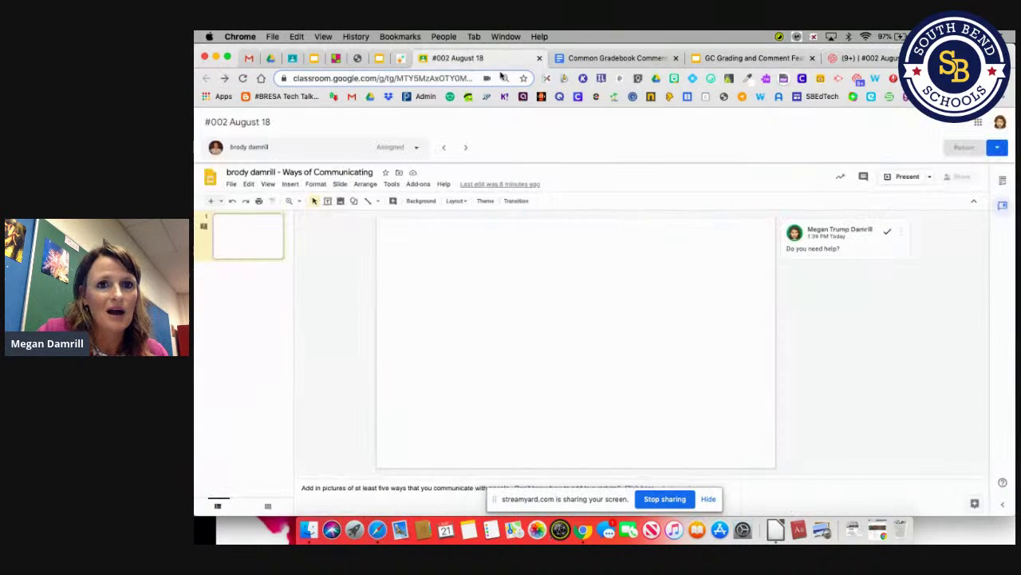
pyautogui.click(863, 179)
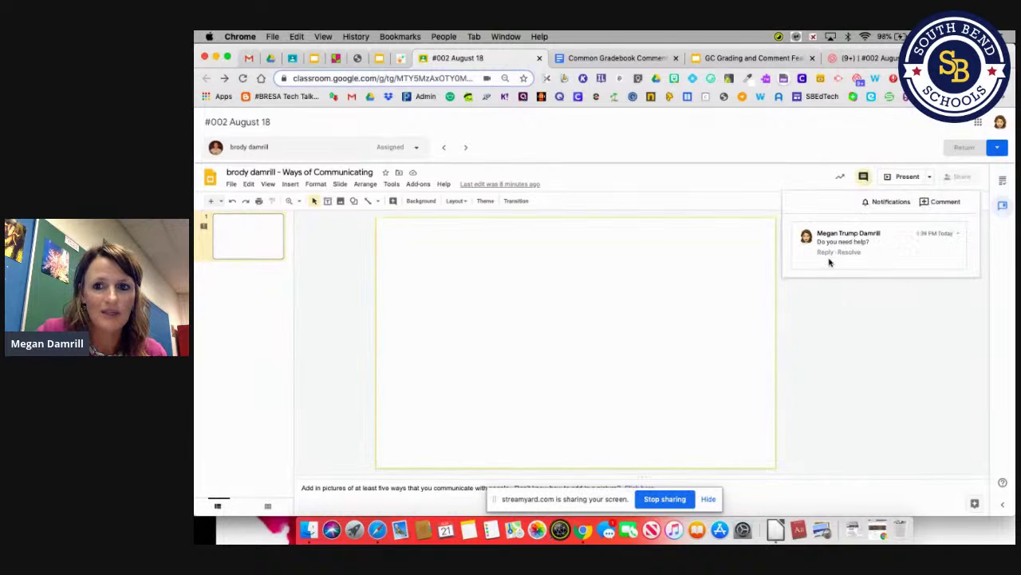
pyautogui.click(824, 253)
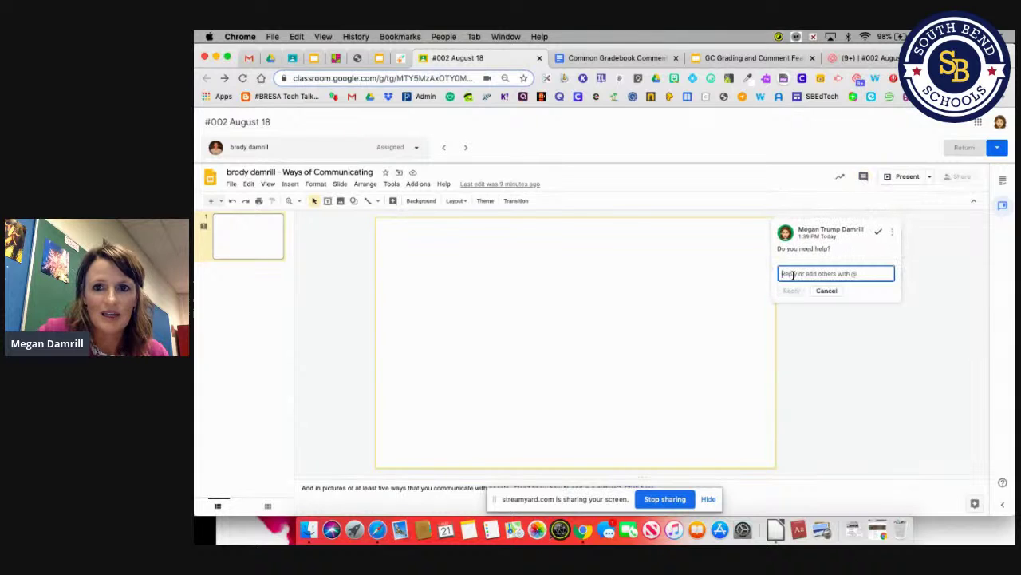
pyautogui.press('super+v')
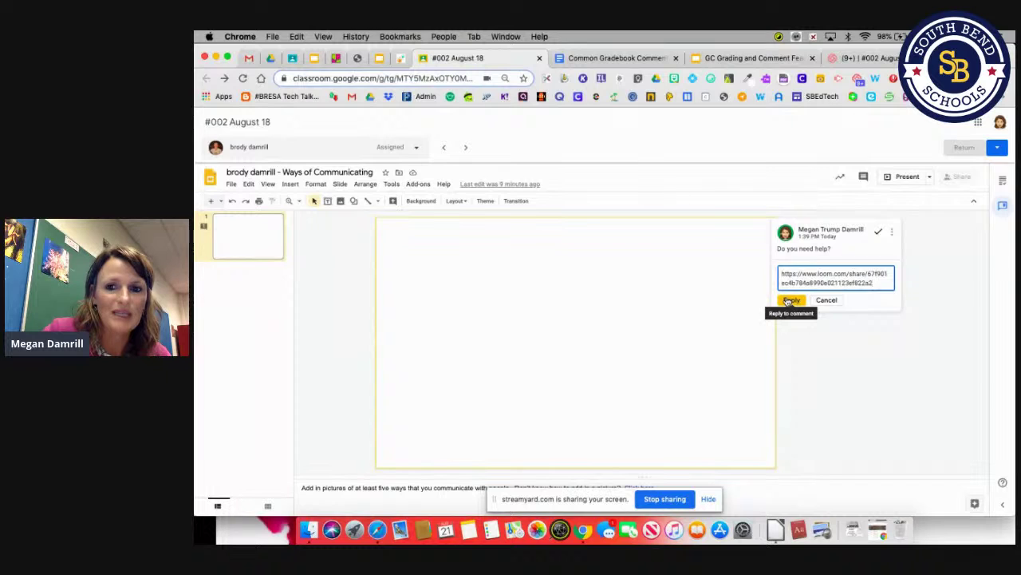
pyautogui.click(790, 301)
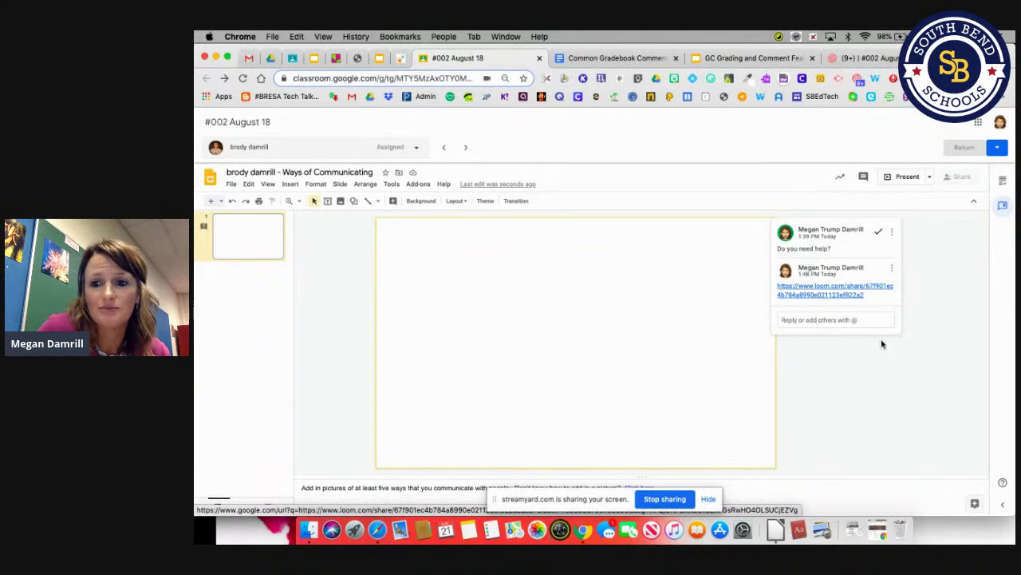
# - Expand the comment bank beside the #002 August 18 submission and close the Loom video page
pyautogui.click(1004, 509)
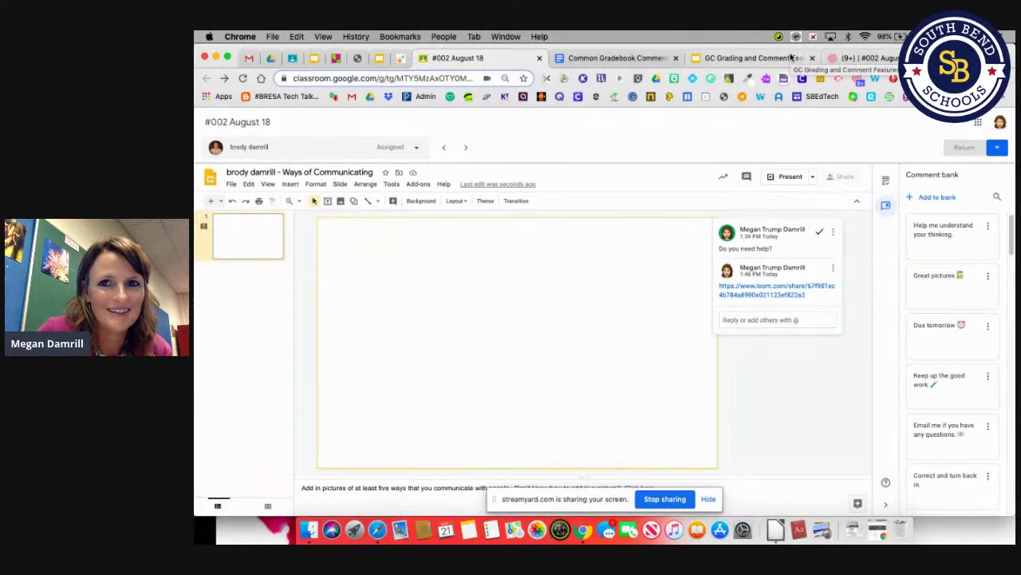
pyautogui.click(862, 58)
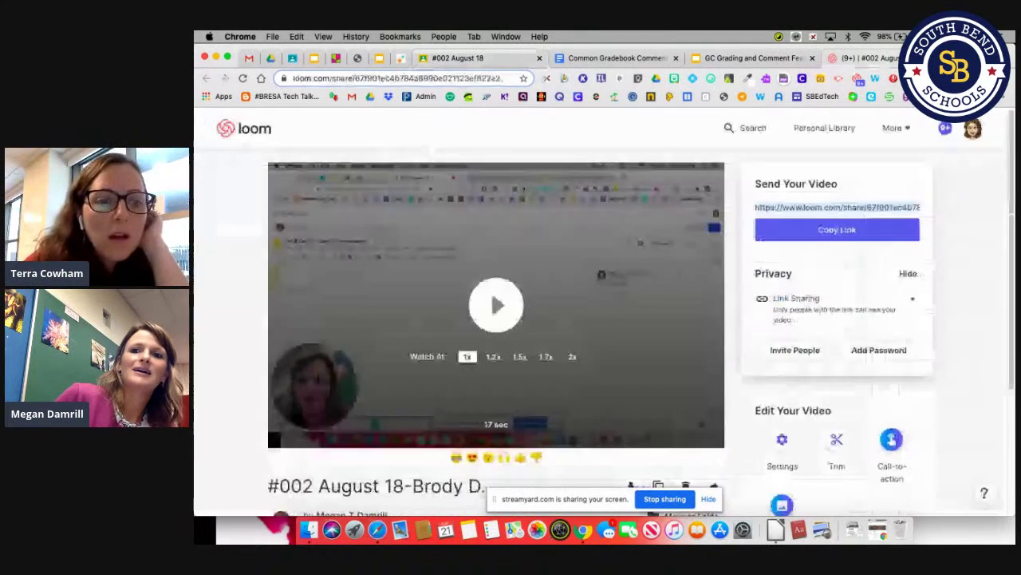
pyautogui.press('super+w')
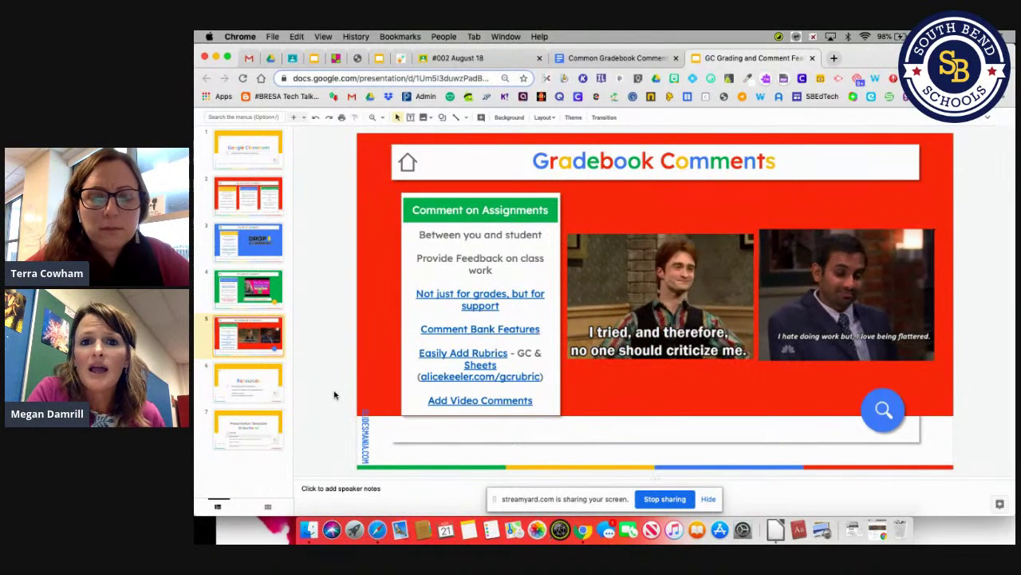
# - Consult the assignment commenting topics on the Gradebook Comments slide
pyautogui.click(458, 57)
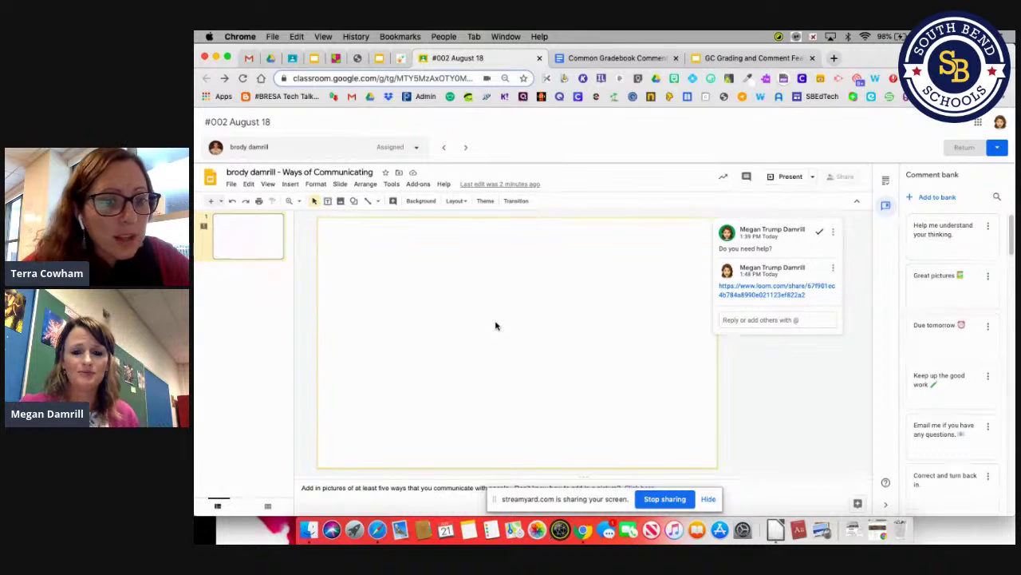
pyautogui.click(729, 60)
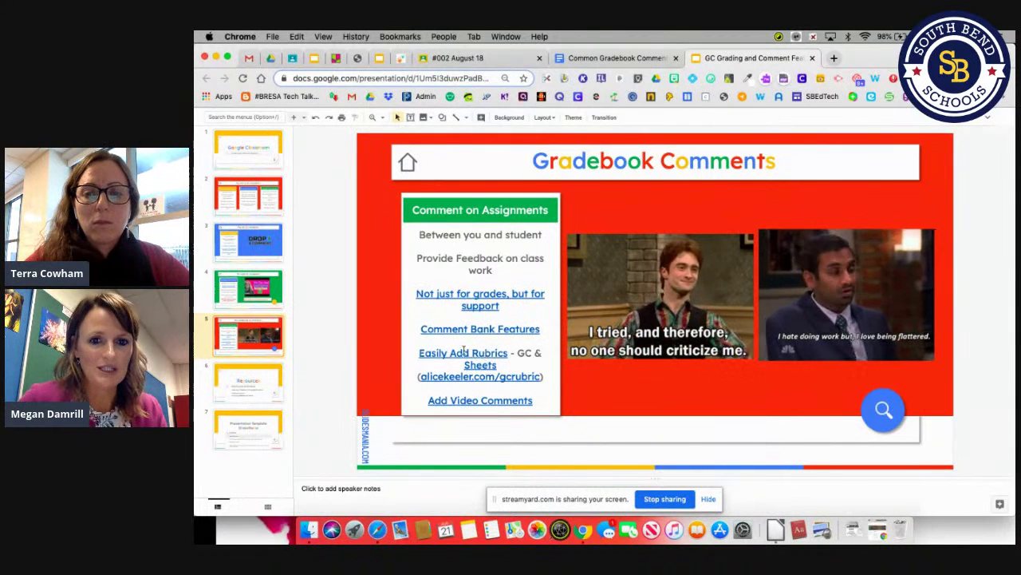
pyautogui.click(470, 59)
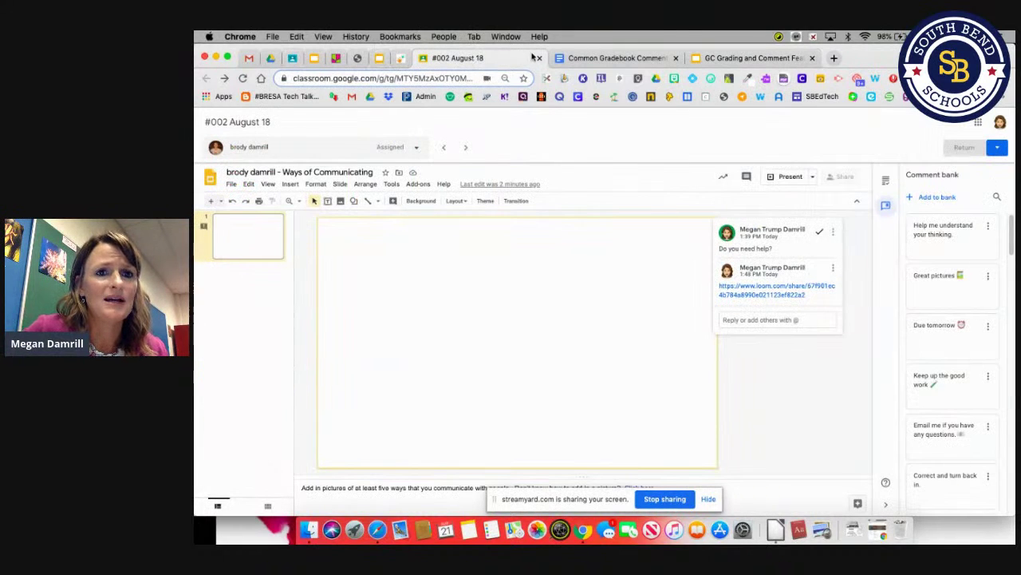
# - Go to the Damrill Demo classwork and open the instructions of the #003 August 19 assignment
pyautogui.click(292, 58)
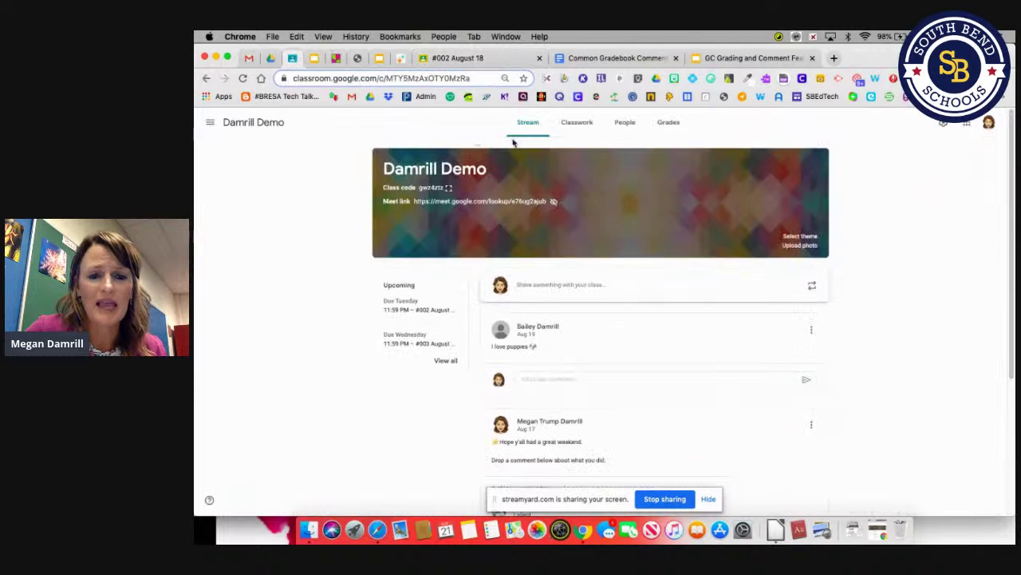
pyautogui.click(582, 124)
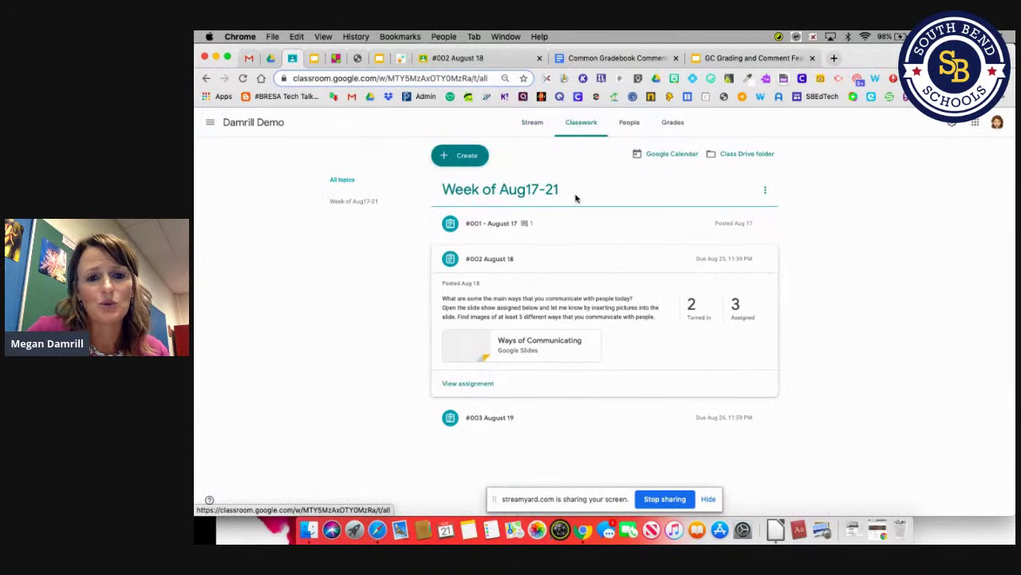
pyautogui.click(494, 258)
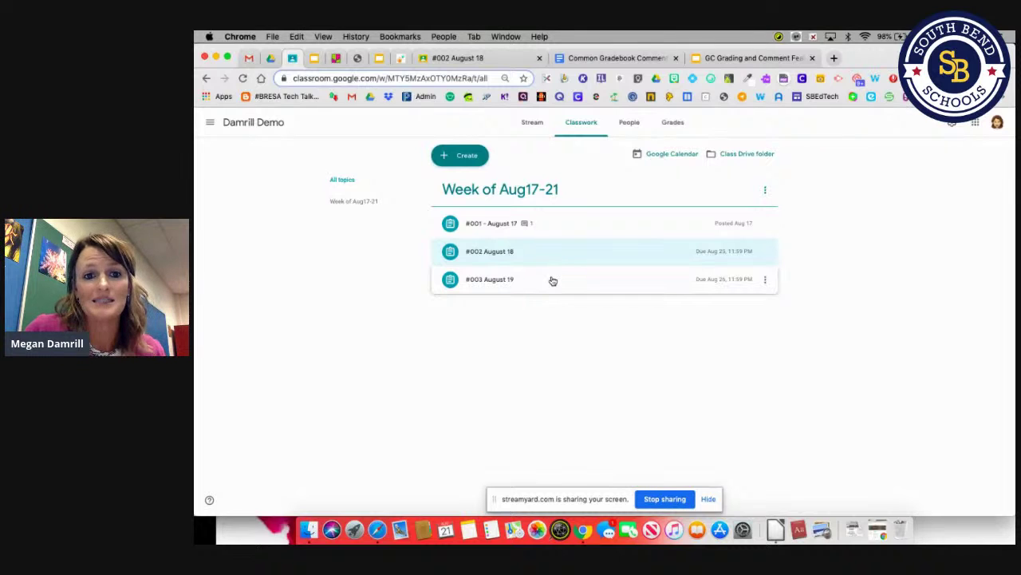
pyautogui.click(552, 280)
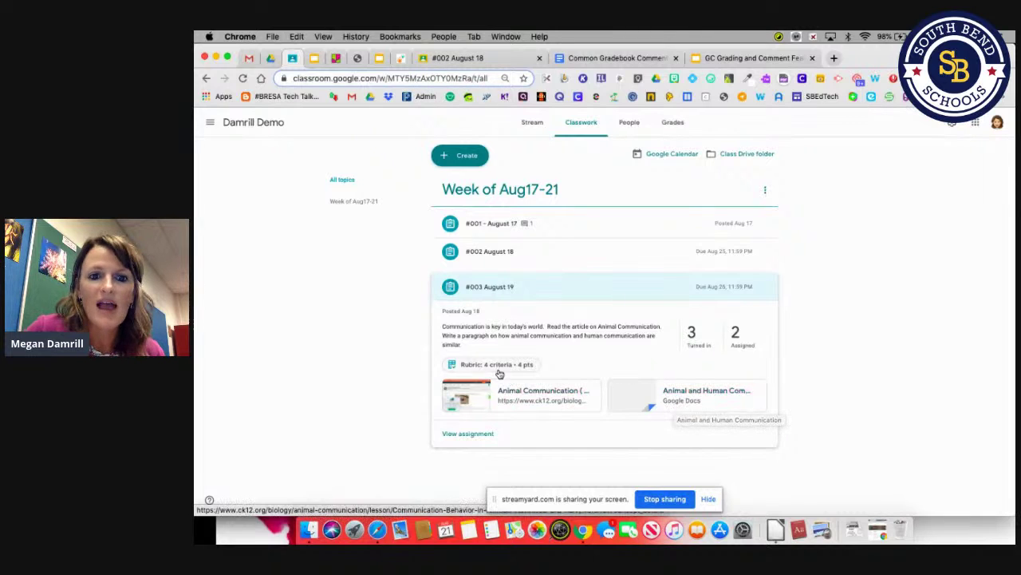
pyautogui.click(456, 437)
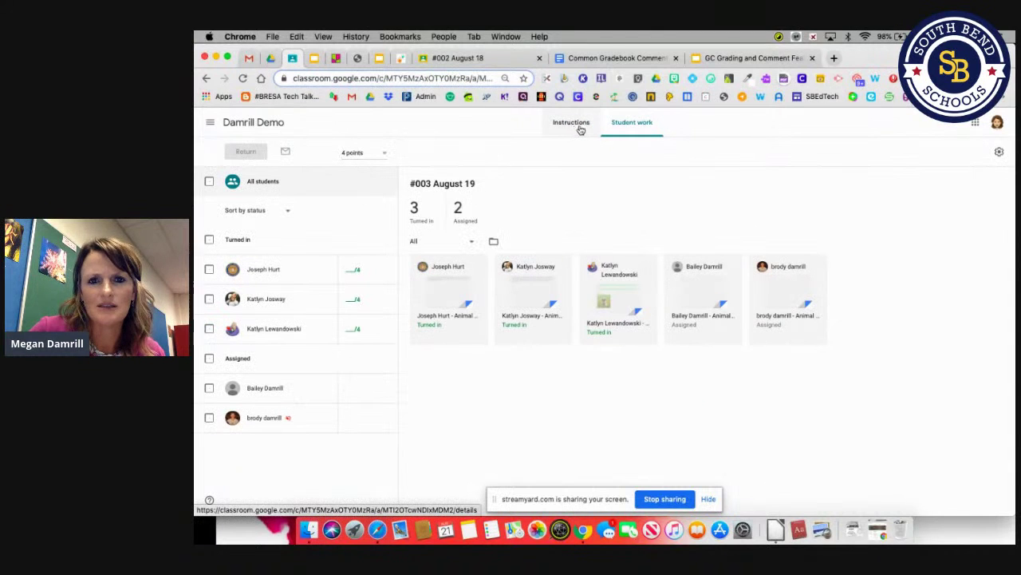
pyautogui.click(569, 128)
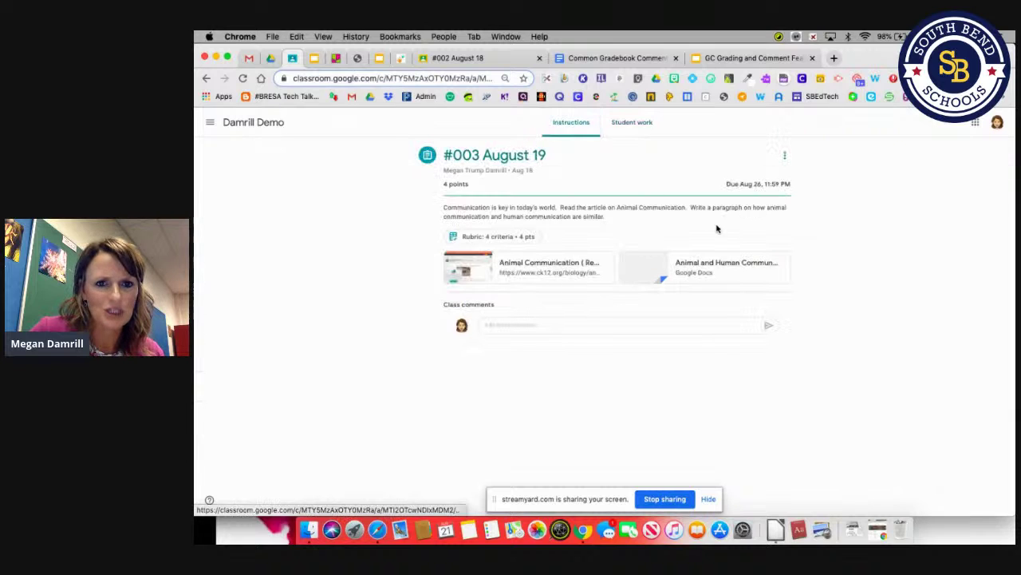
# - Examine the criteria, descriptions and points in the #003 August 19 rubric, and close it
pyautogui.click(502, 236)
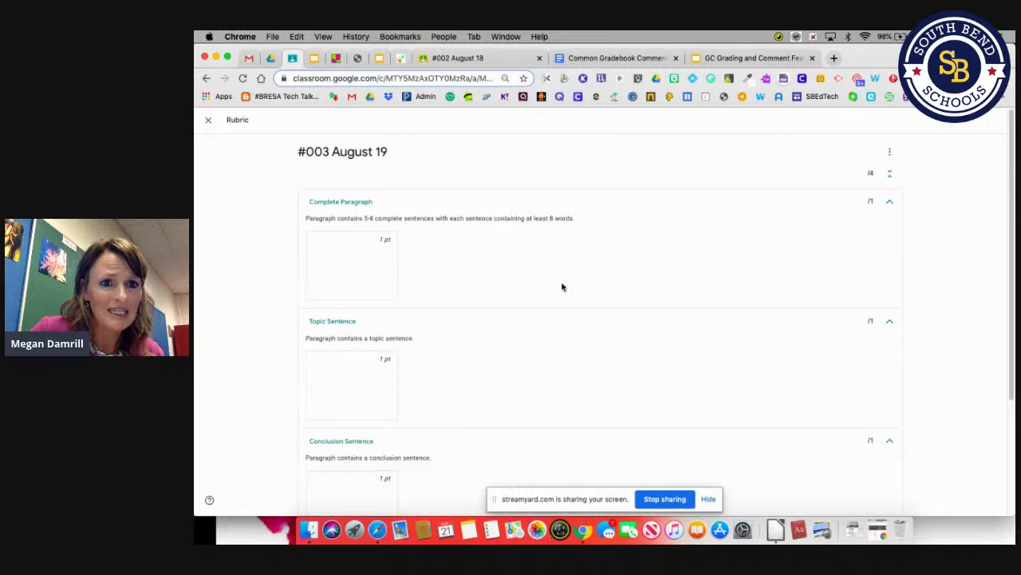
pyautogui.scroll(-2, 562, 286)
pyautogui.scroll(-3, 562, 288)
pyautogui.scroll(5, 562, 288)
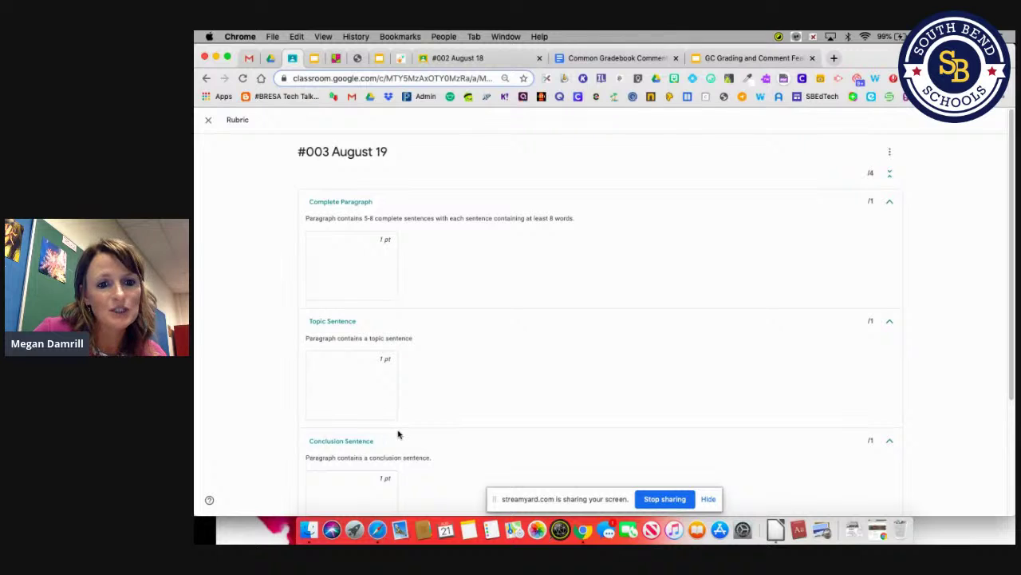
pyautogui.scroll(-4, 398, 434)
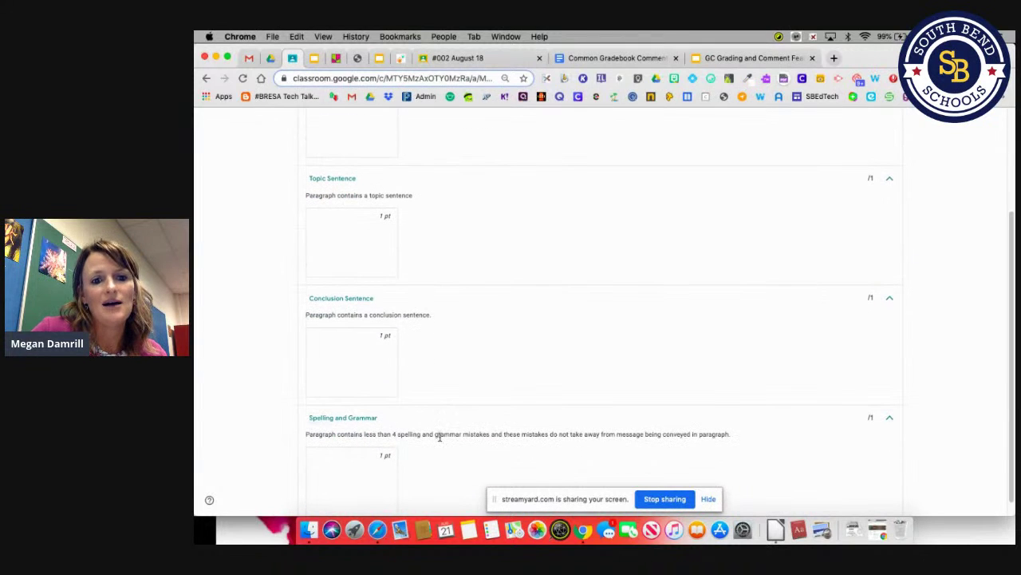
pyautogui.scroll(-1, 439, 436)
pyautogui.scroll(5, 439, 436)
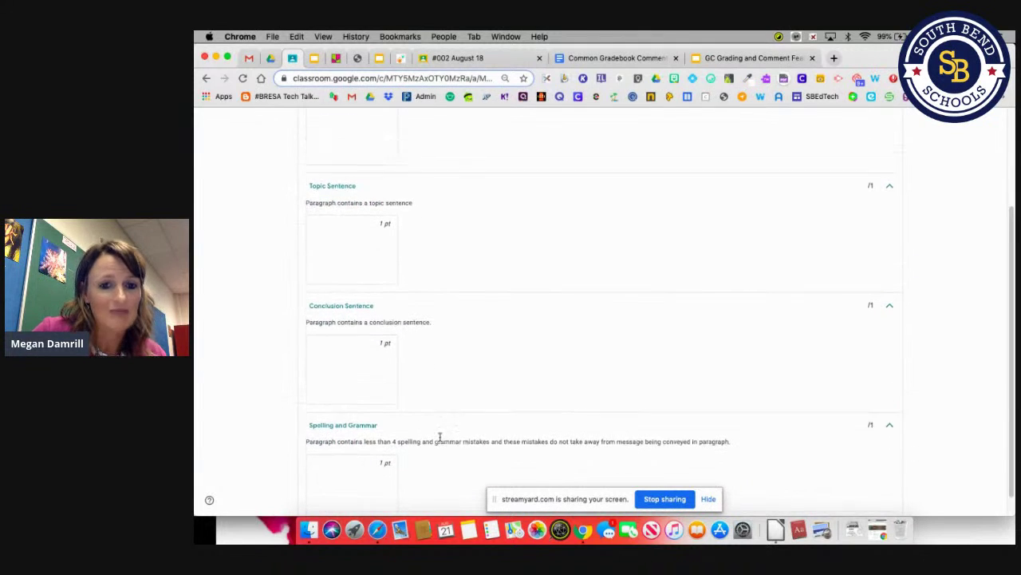
pyautogui.scroll(-4, 438, 440)
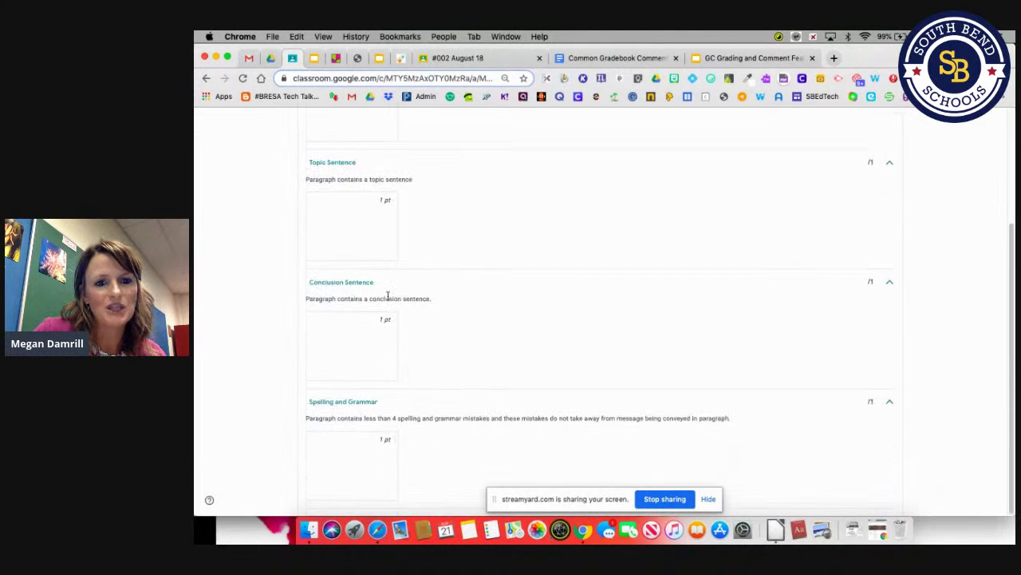
pyautogui.scroll(4, 388, 291)
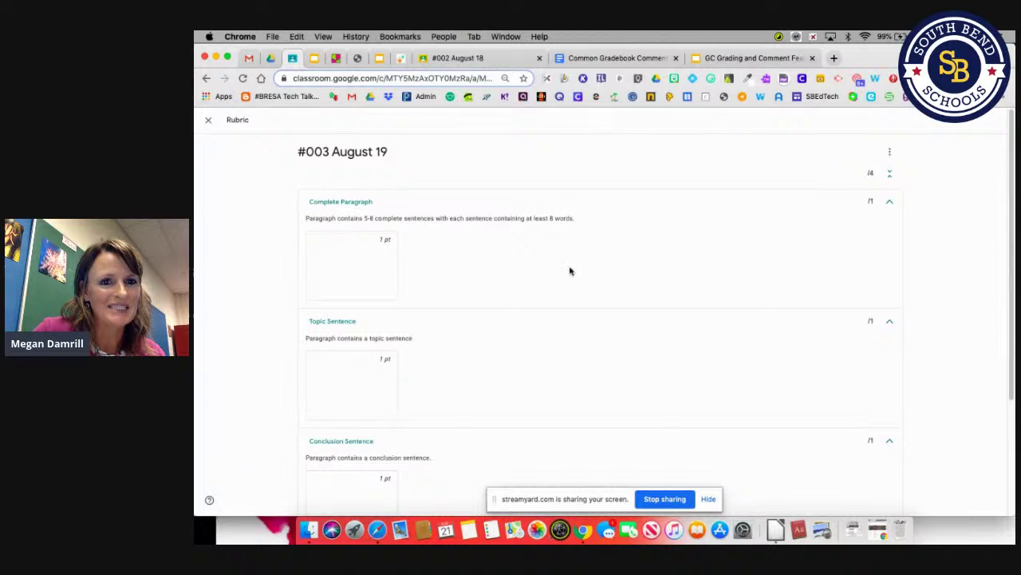
pyautogui.click(209, 121)
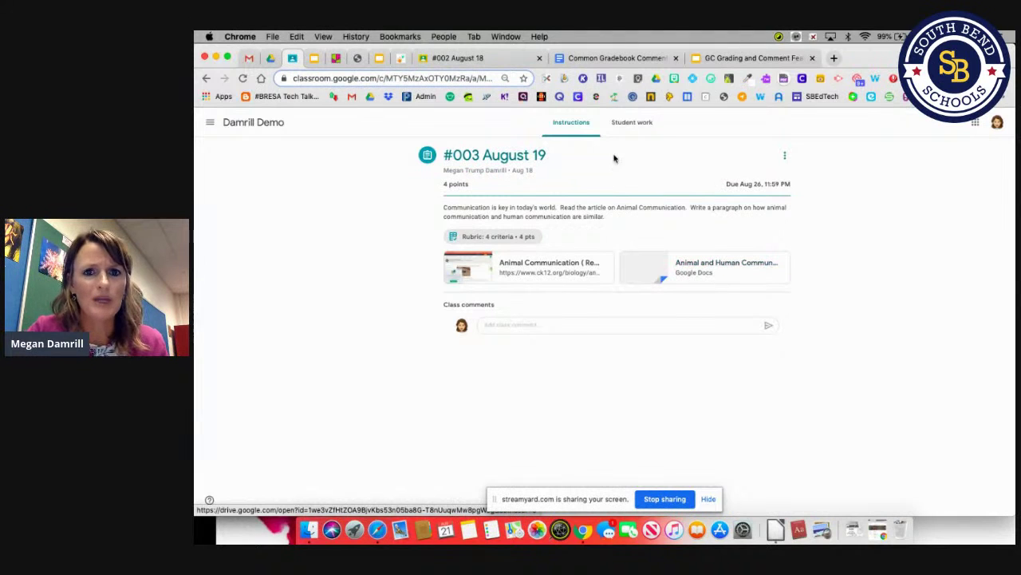
# - Open the first turned-in student document for #003 August 19 and examine its rubric grading and private comment fields
pyautogui.click(638, 126)
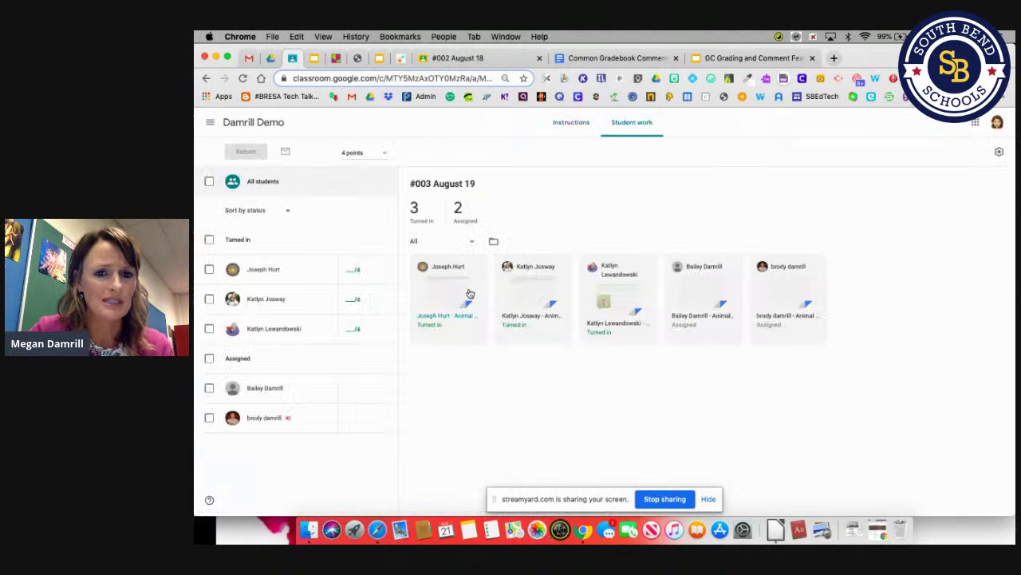
pyautogui.click(462, 295)
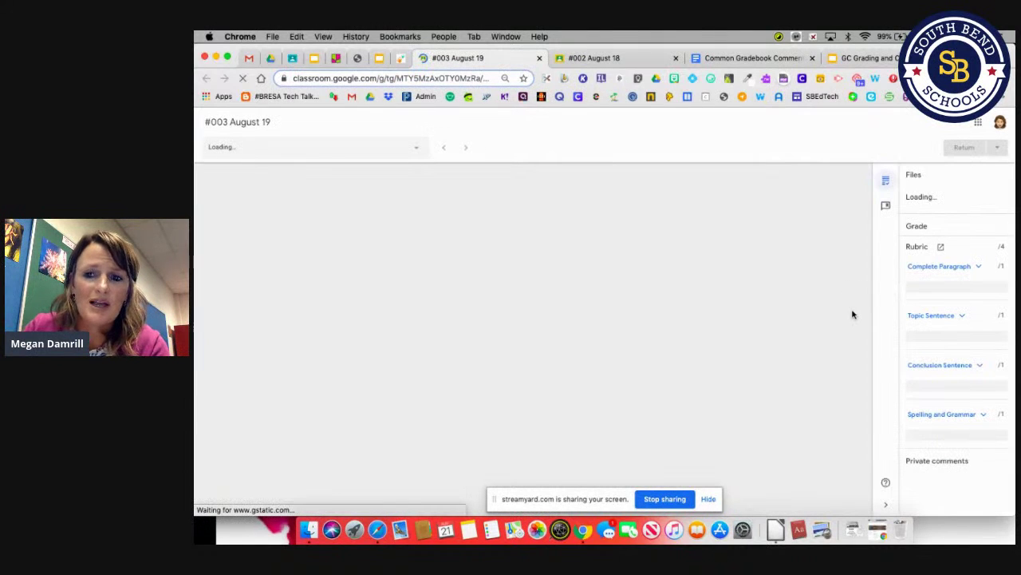
pyautogui.scroll(-3, 914, 342)
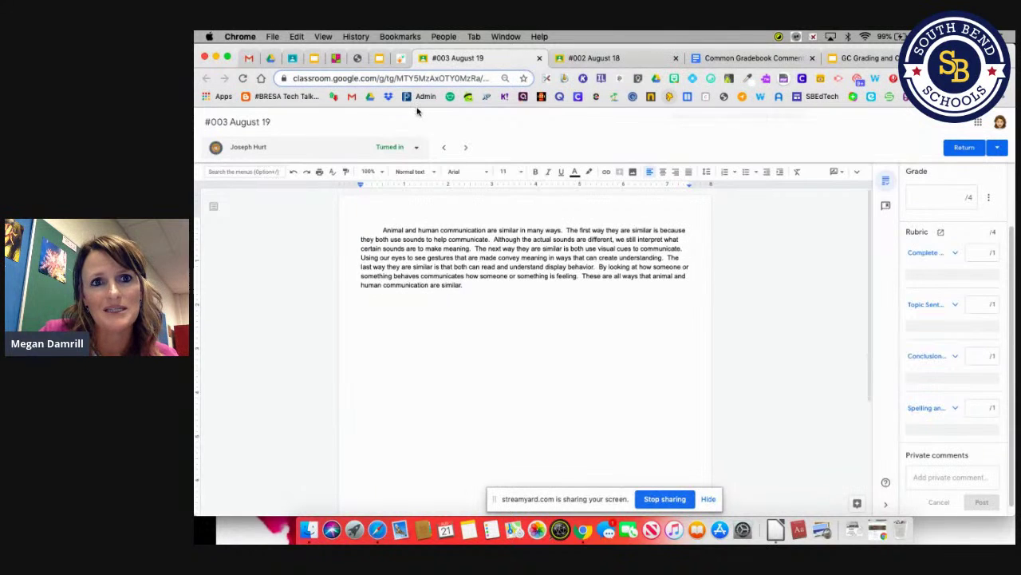
# - Return to the Damrill Demo classwork list and collapse the #003 August 19 assignment details
pyautogui.click(293, 60)
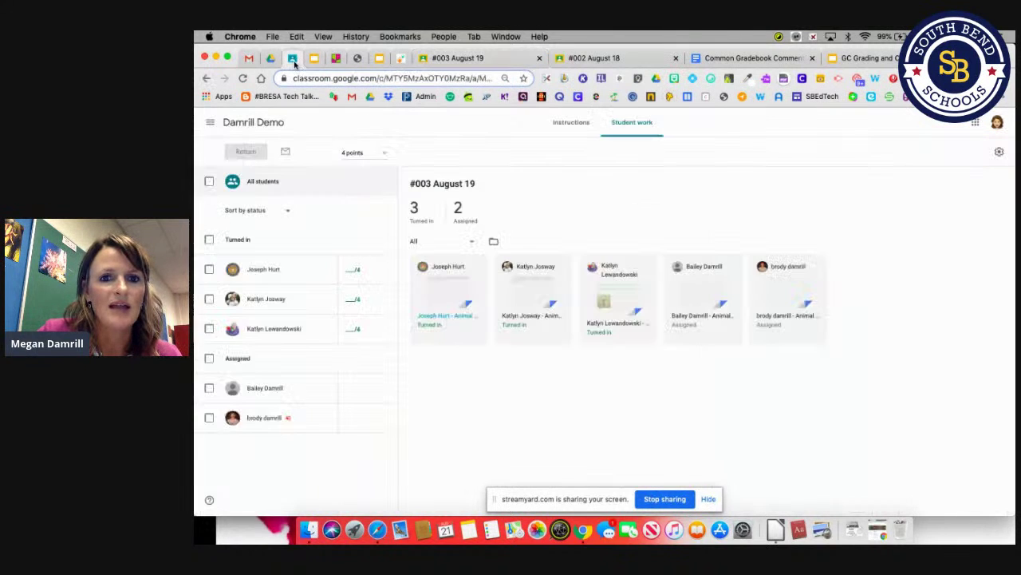
pyautogui.click(241, 124)
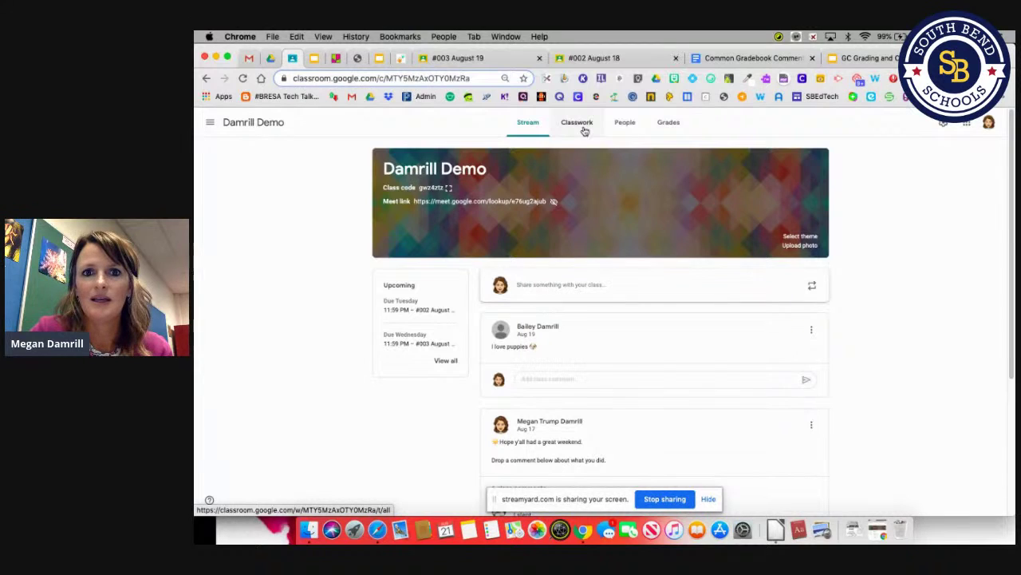
pyautogui.click(581, 124)
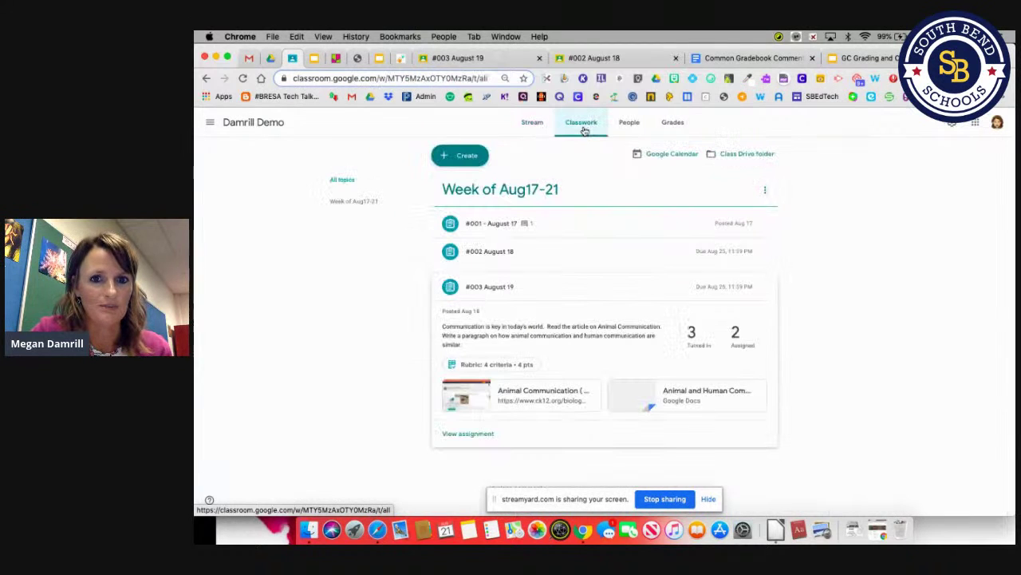
pyautogui.click(529, 288)
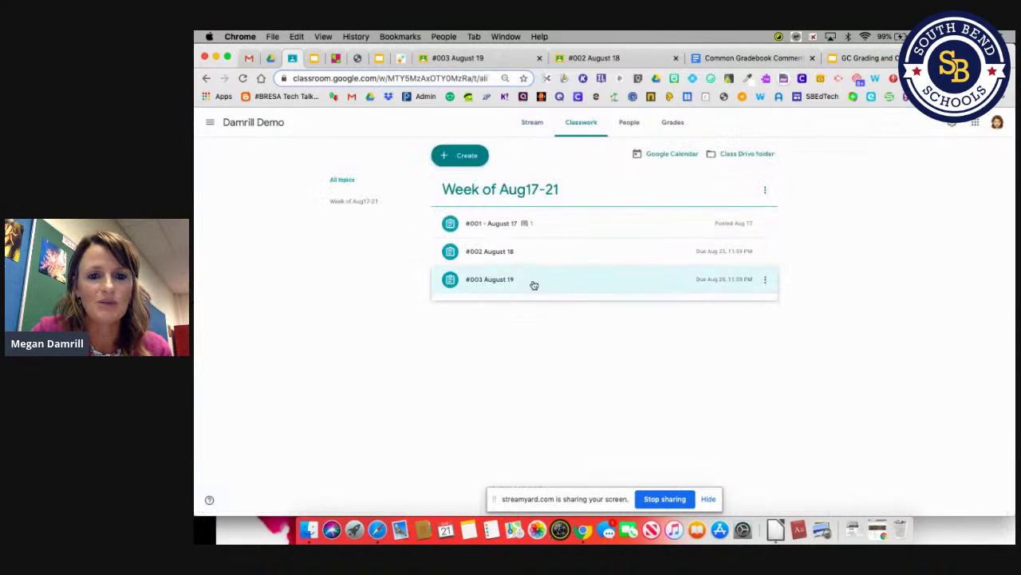
# - Start a new assignment titled "Practice" and display the options for adding a rubric
pyautogui.click(473, 160)
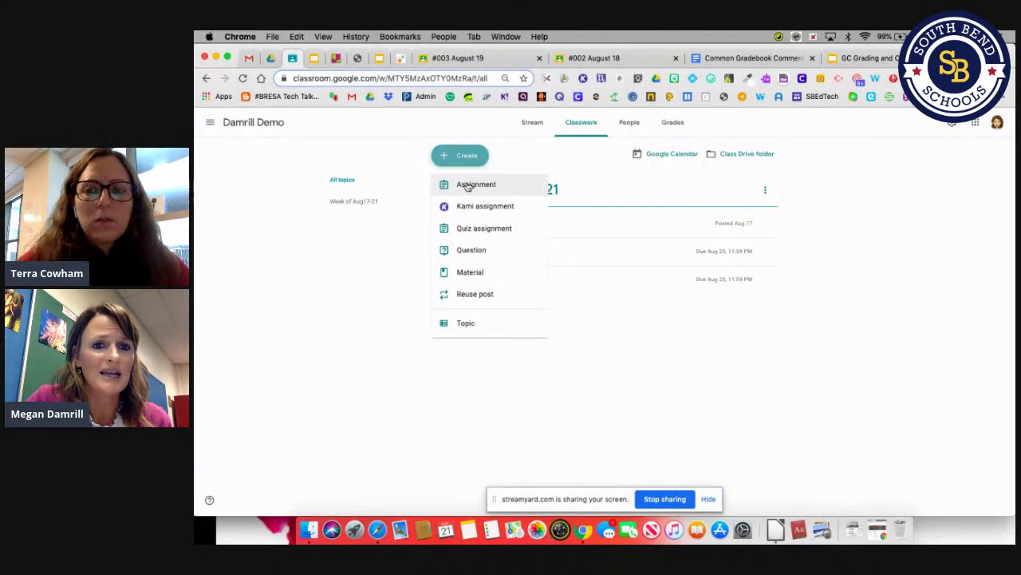
pyautogui.click(468, 186)
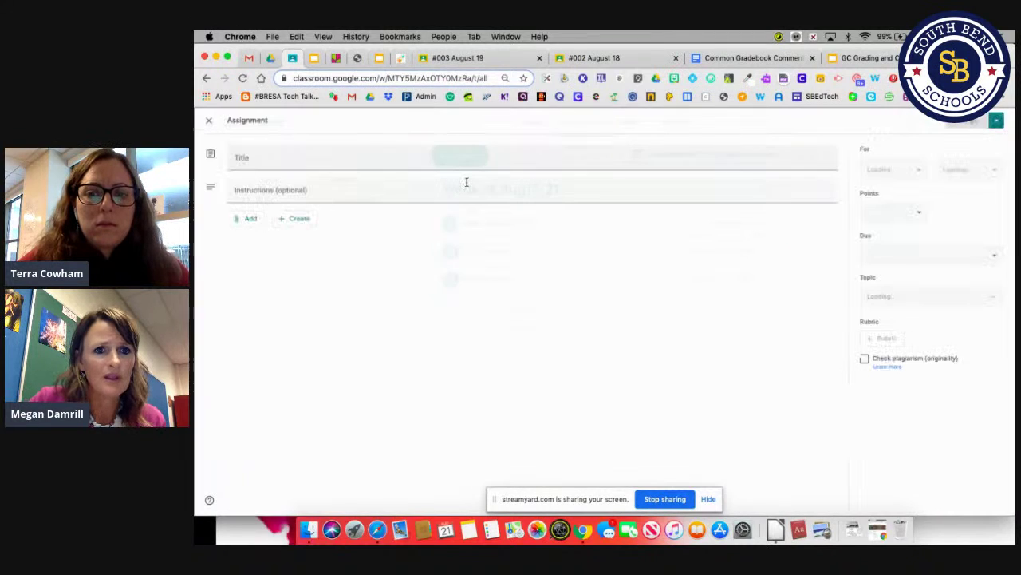
pyautogui.write('Practice')
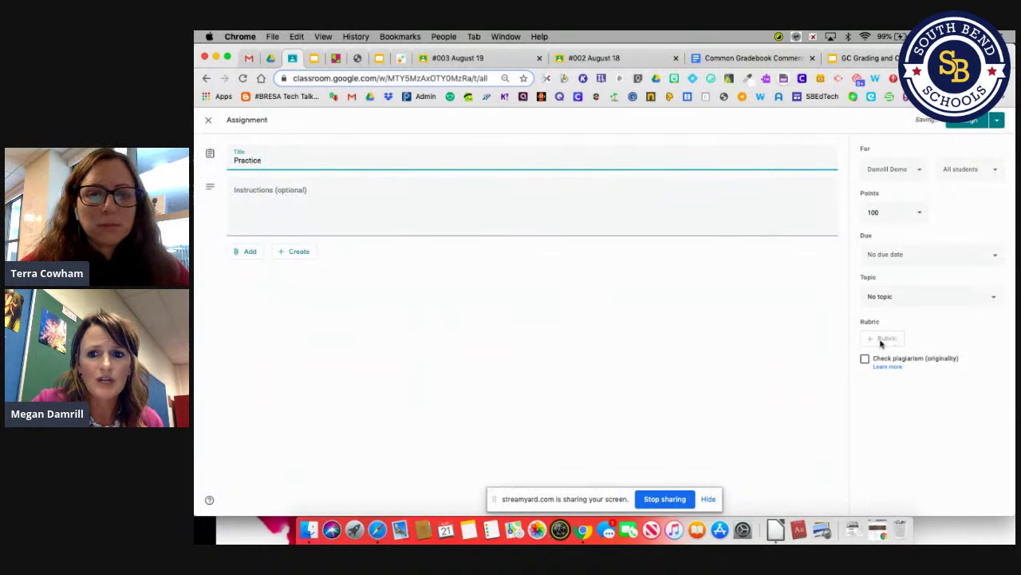
pyautogui.click(697, 220)
pyautogui.click(873, 341)
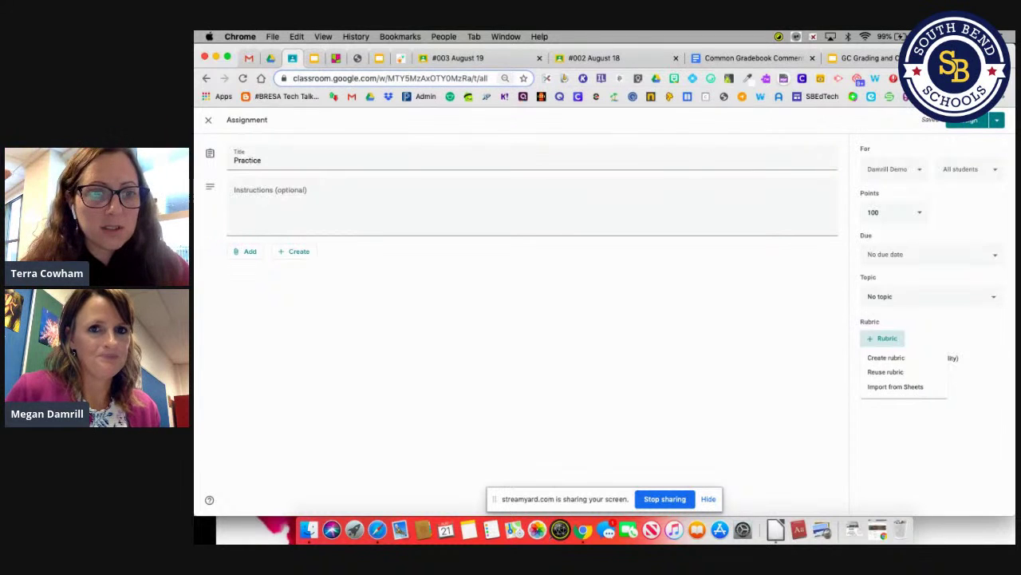
# - Switch to the GC Grading and Comment Features presentation and show the Resources slide
pyautogui.click(866, 58)
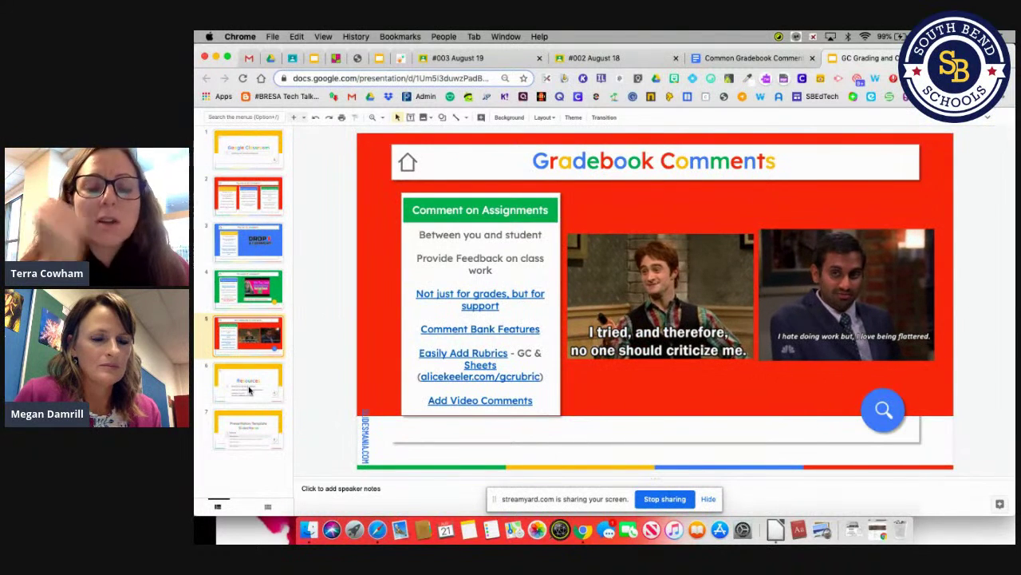
pyautogui.click(249, 389)
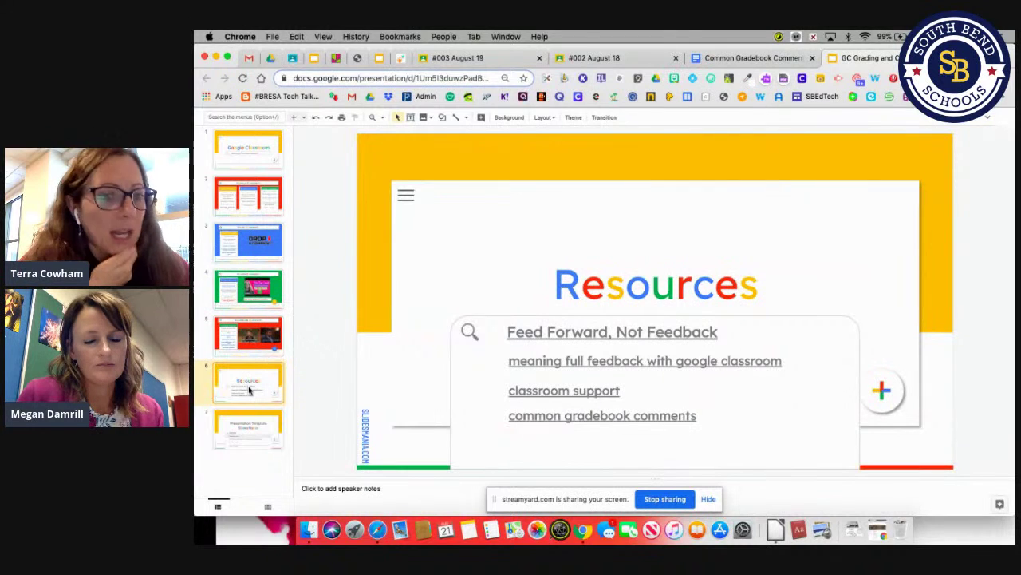